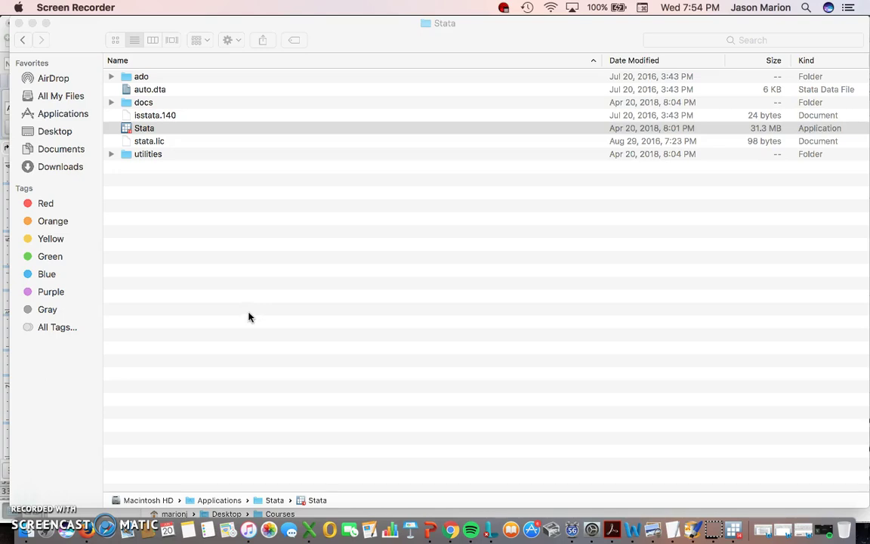
{"action": "double_click", "coordinate": [149, 132]}
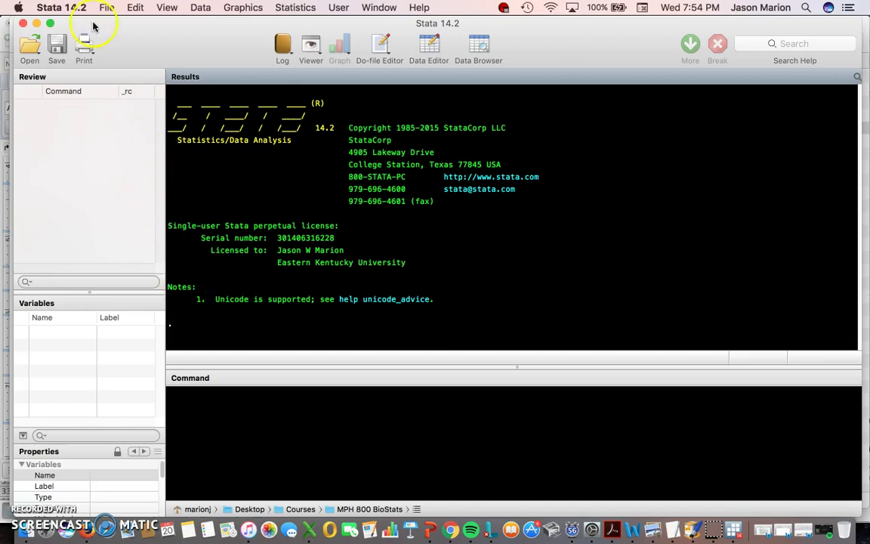
{"action": "left_click", "coordinate": [62, 6]}
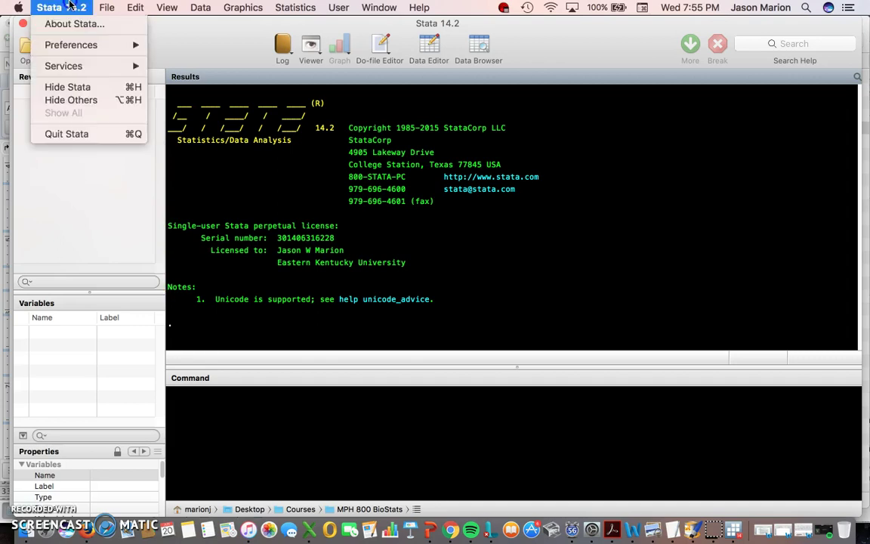
{"action": "mouse_move", "coordinate": [87, 46]}
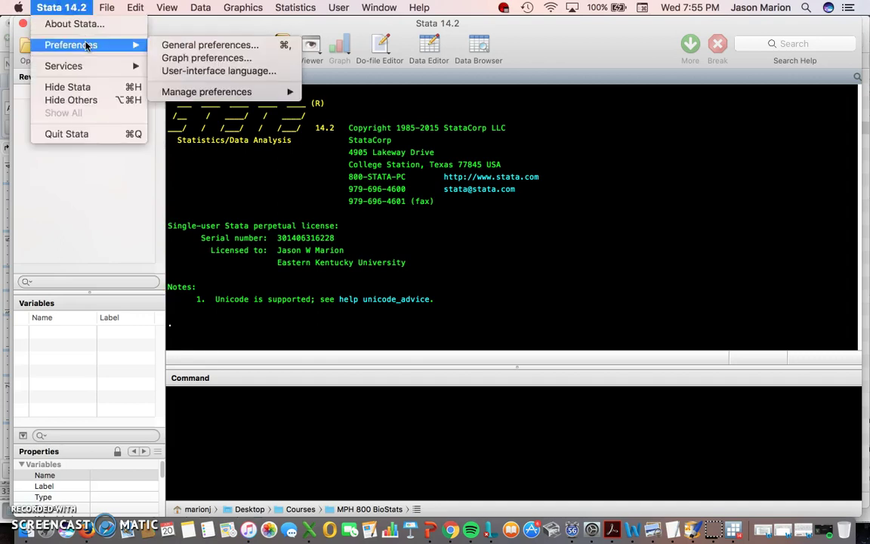
{"action": "left_click_drag", "start_coordinate": [89, 45], "coordinate": [190, 46]}
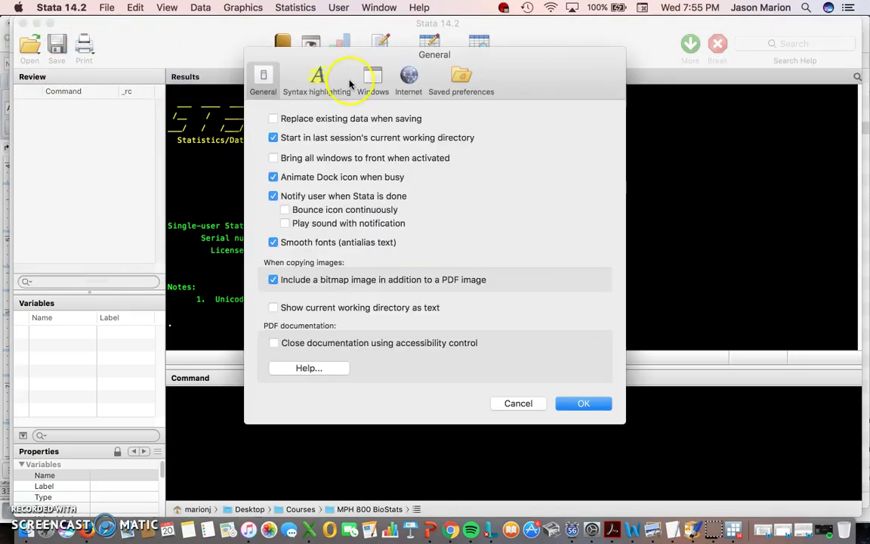
{"action": "left_click", "coordinate": [406, 81]}
{"action": "left_click", "coordinate": [372, 76]}
{"action": "left_click", "coordinate": [501, 159]}
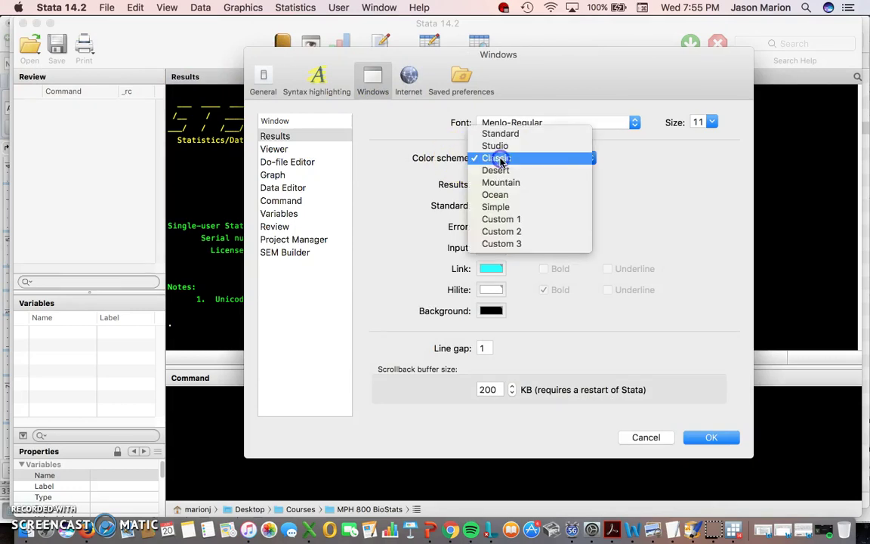
{"action": "left_click", "coordinate": [501, 134]}
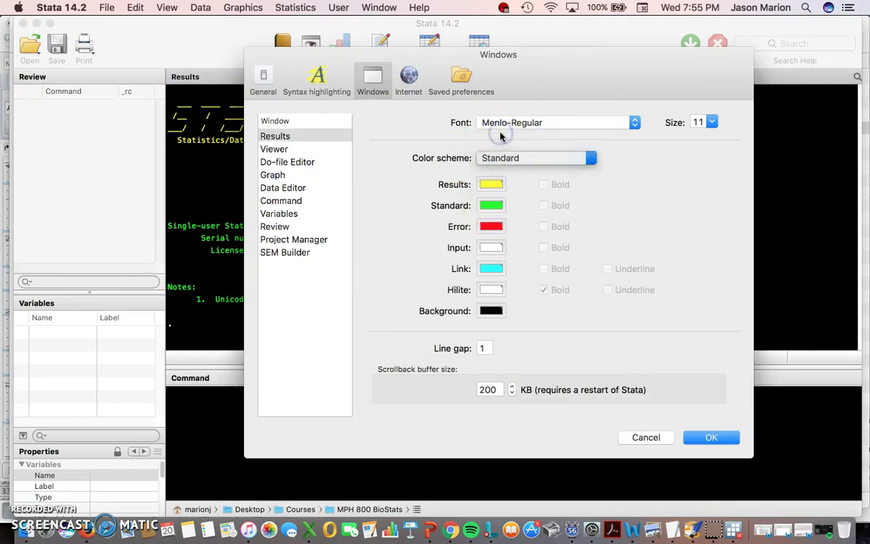
{"action": "left_click_drag", "start_coordinate": [500, 161], "coordinate": [502, 182]}
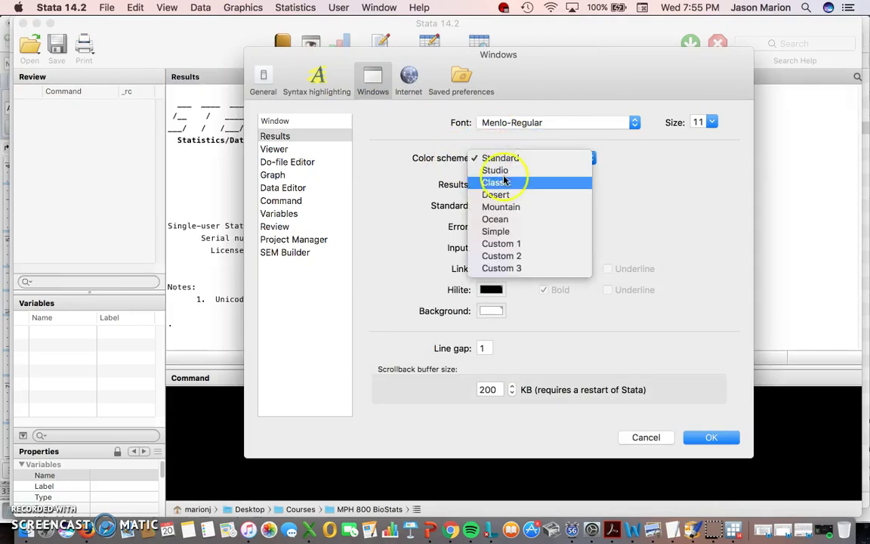
{"action": "left_click", "coordinate": [502, 182]}
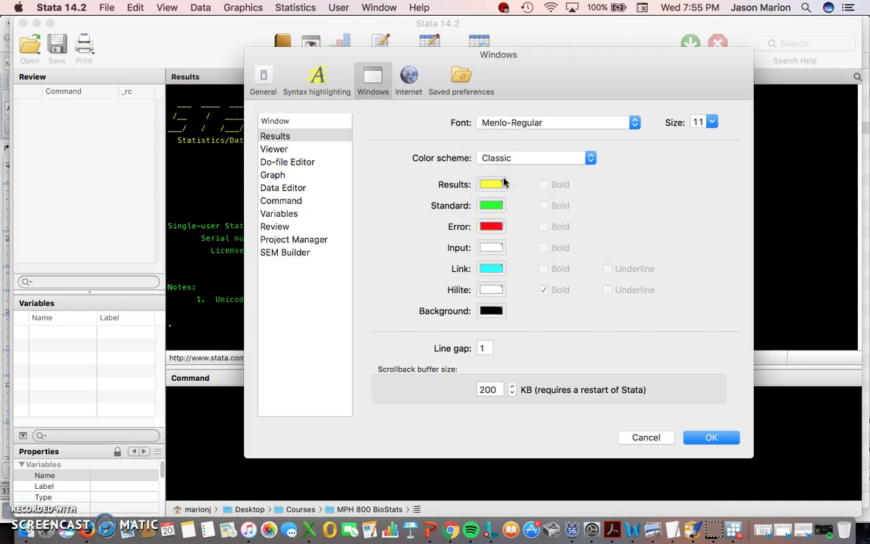
{"action": "left_click", "coordinate": [713, 437]}
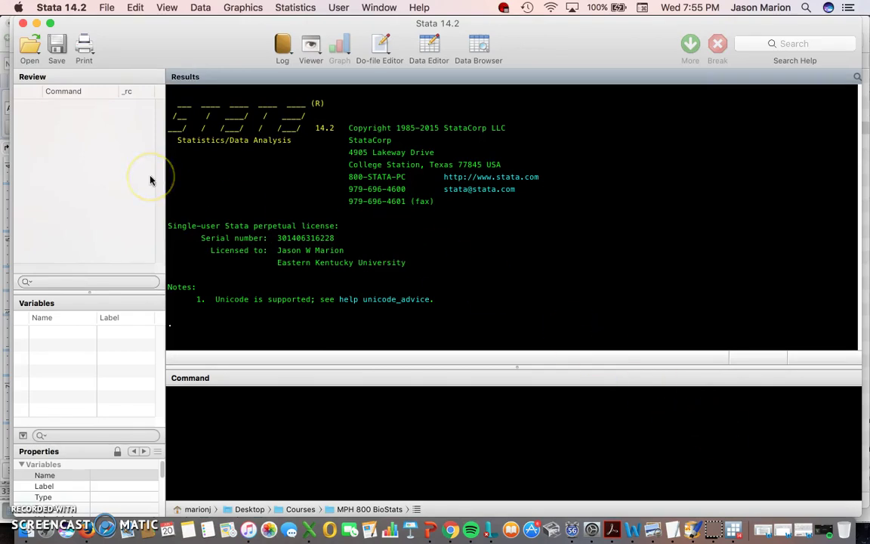
Step: Look over the Stata 14.2 application menu without choosing anything, then open the File menu
{"action": "left_click", "coordinate": [61, 8]}
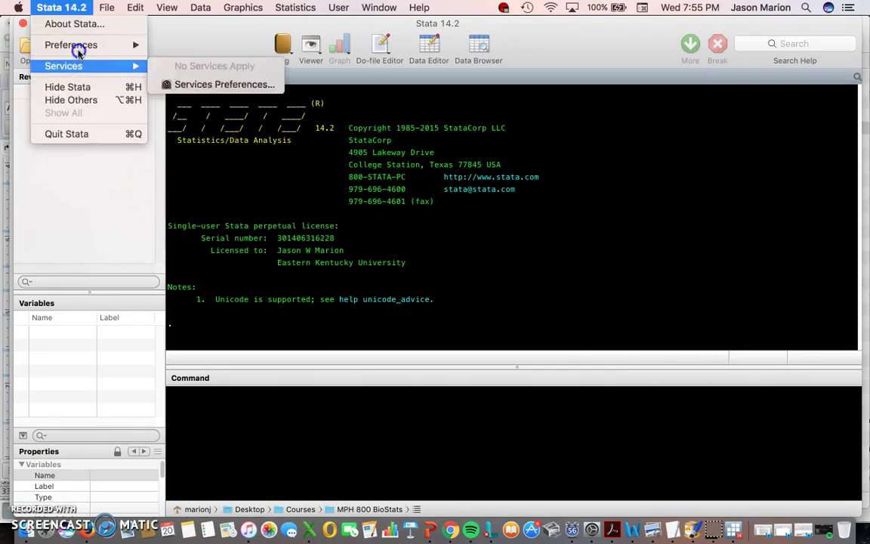
{"action": "mouse_move", "coordinate": [76, 46]}
{"action": "left_click", "coordinate": [67, 7]}
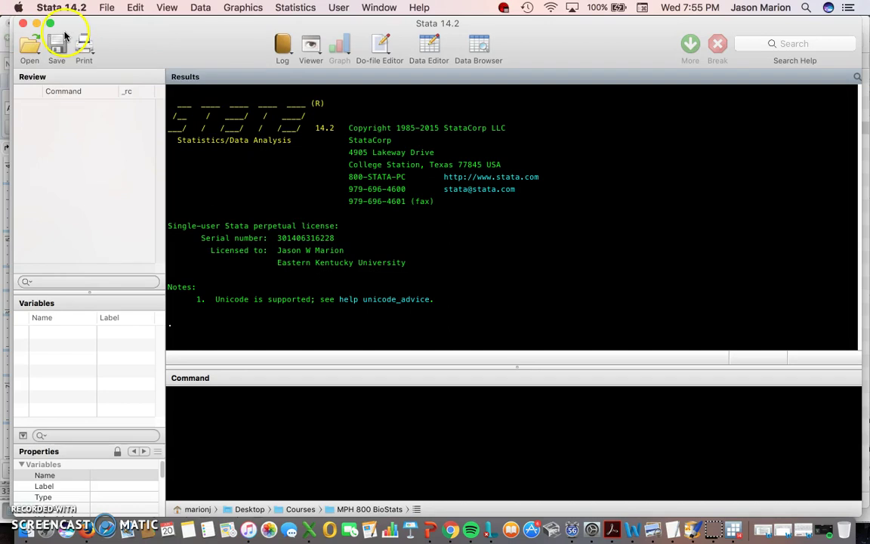
{"action": "left_click", "coordinate": [110, 9]}
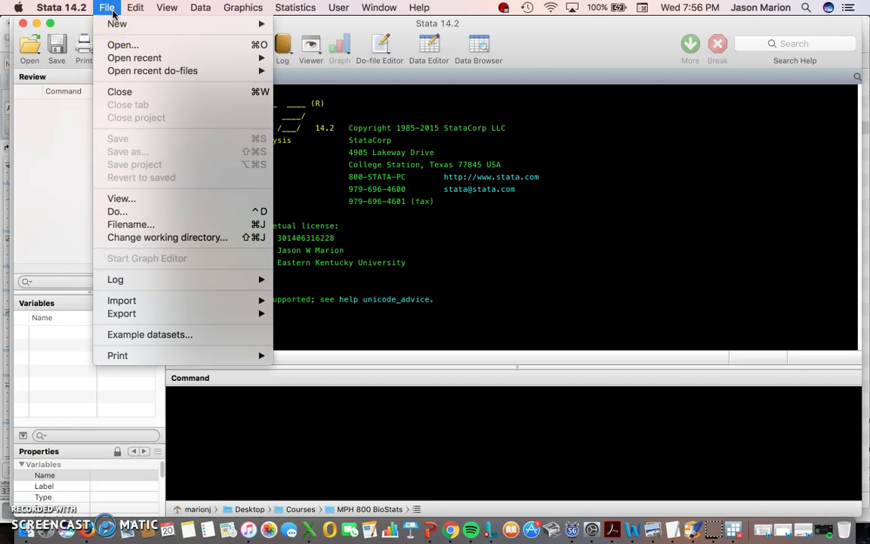
Step: Reopen BigCountyHealthDataStata11.dta from the File > Open recent list
{"action": "mouse_move", "coordinate": [108, 59]}
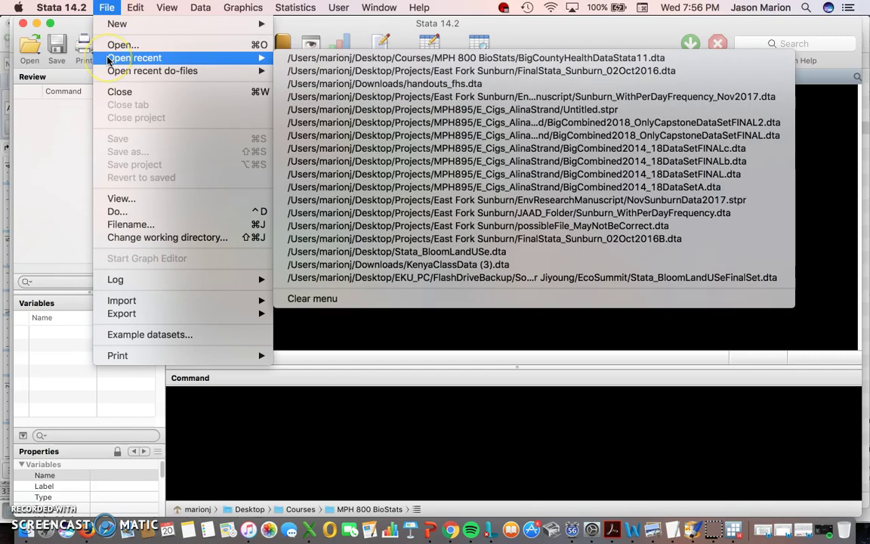
{"action": "left_click", "coordinate": [543, 59]}
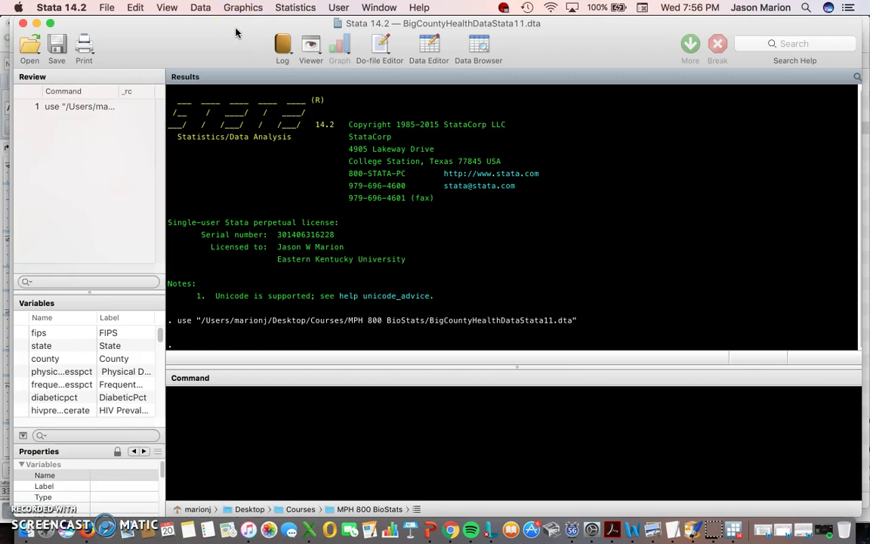
Step: Dismiss the File menu and scroll the Variables list down to lifeexpect14 and fips4
{"action": "left_click", "coordinate": [106, 8]}
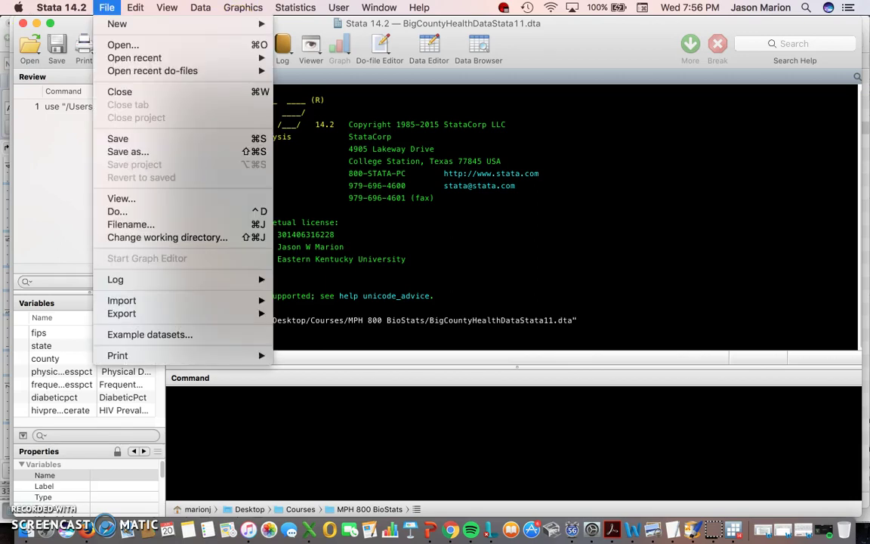
{"action": "key", "text": "Escape"}
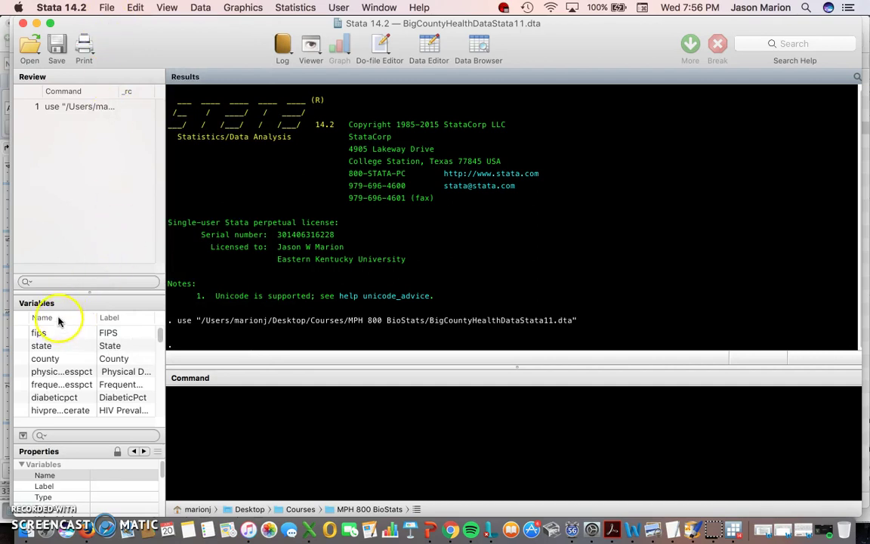
{"action": "scroll", "coordinate": [55, 336], "scroll_direction": "down", "scroll_amount": 8}
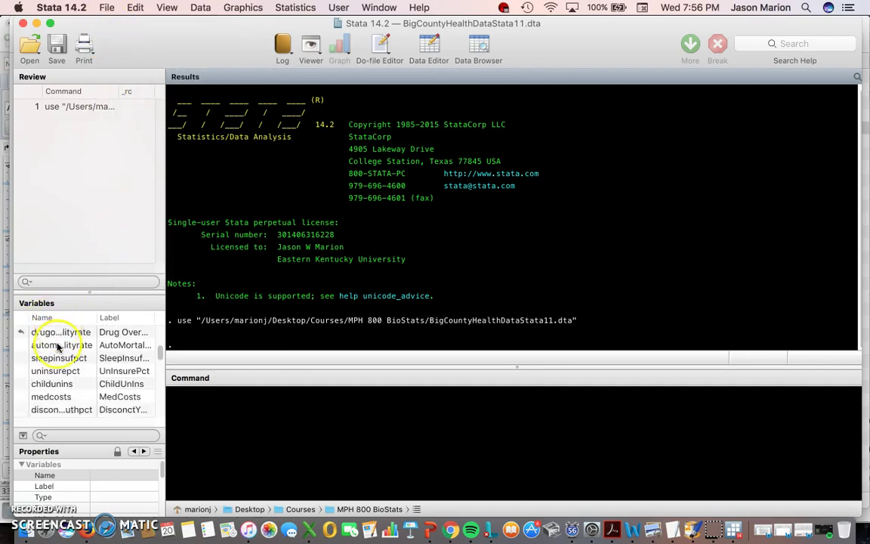
{"action": "scroll", "coordinate": [57, 347], "scroll_direction": "down", "scroll_amount": 10}
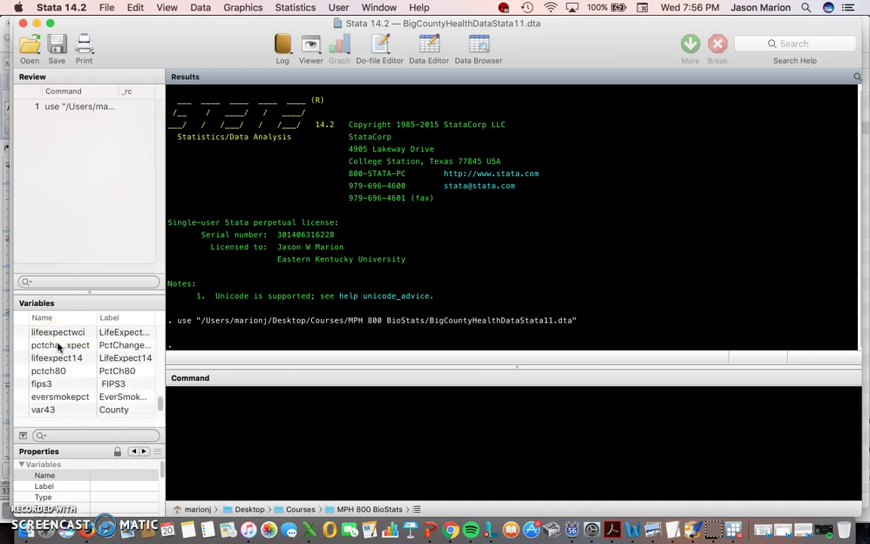
{"action": "scroll", "coordinate": [60, 344], "scroll_direction": "down", "scroll_amount": 2}
Step: Show the Data Editor submenu under the Data menu
{"action": "left_click", "coordinate": [201, 7]}
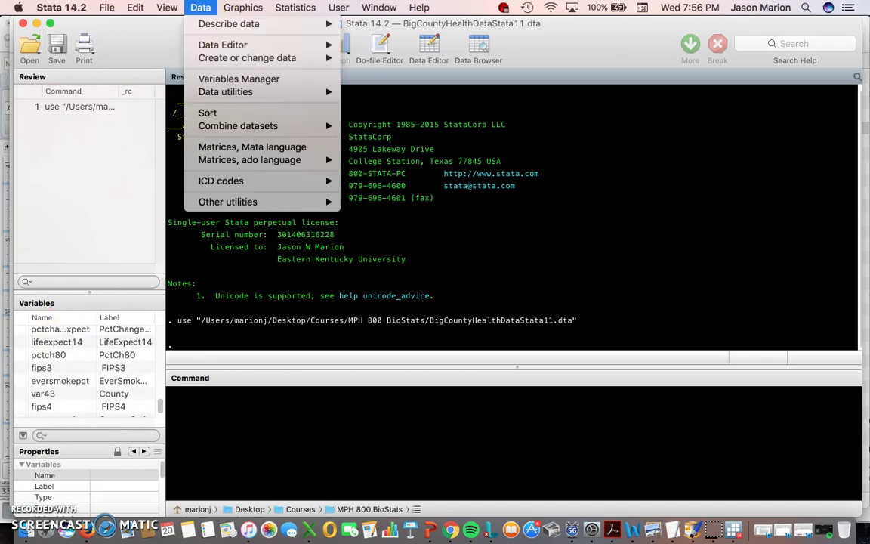
{"action": "left_click", "coordinate": [216, 31]}
{"action": "mouse_move", "coordinate": [216, 42]}
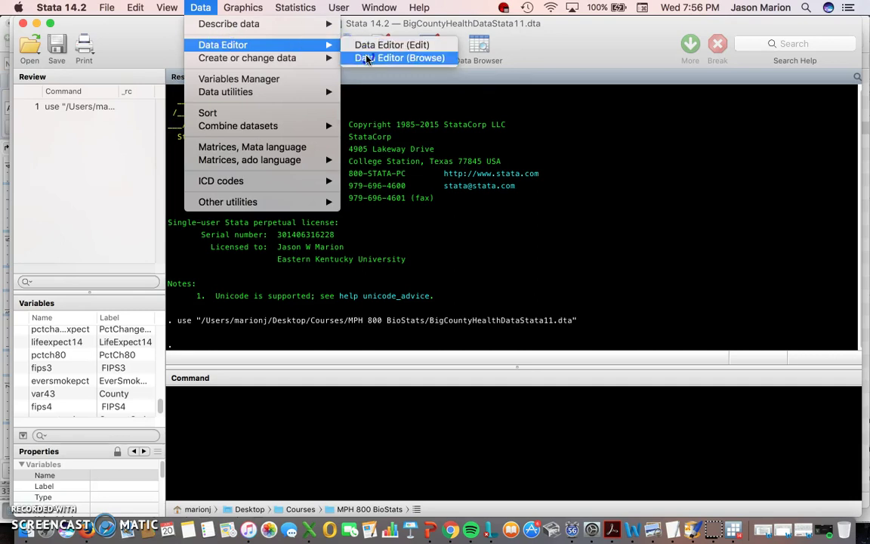
{"action": "left_click", "coordinate": [388, 59]}
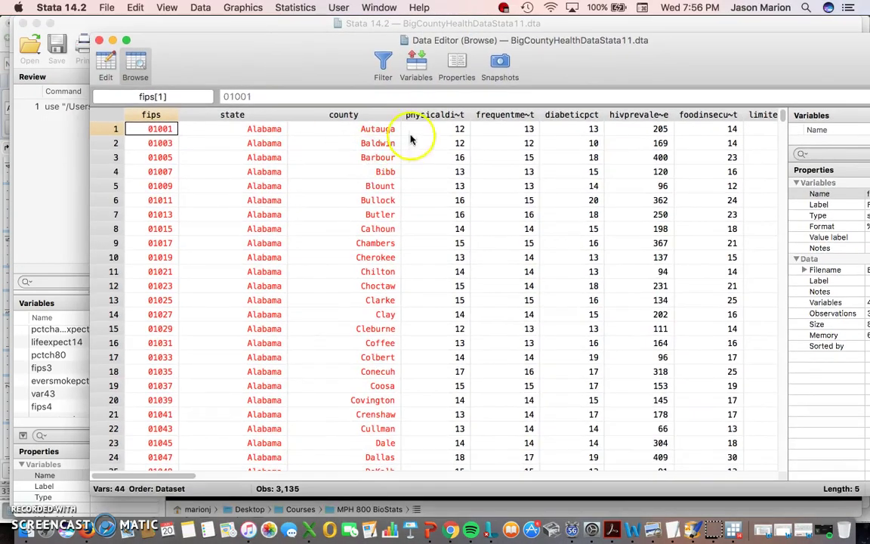
{"action": "left_click", "coordinate": [428, 133]}
{"action": "left_click", "coordinate": [381, 133]}
{"action": "left_click", "coordinate": [412, 133]}
{"action": "left_click", "coordinate": [417, 143]}
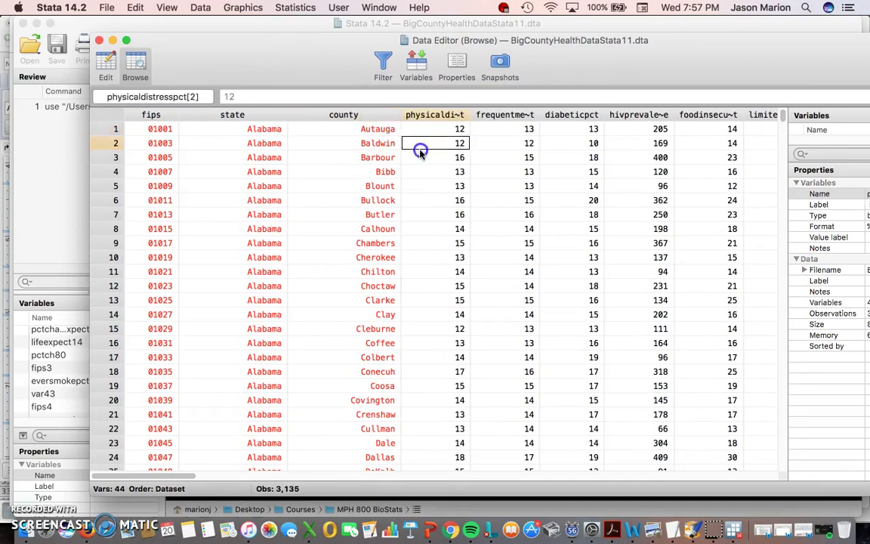
{"action": "left_click", "coordinate": [350, 131]}
{"action": "left_click", "coordinate": [401, 129]}
{"action": "left_click", "coordinate": [404, 156]}
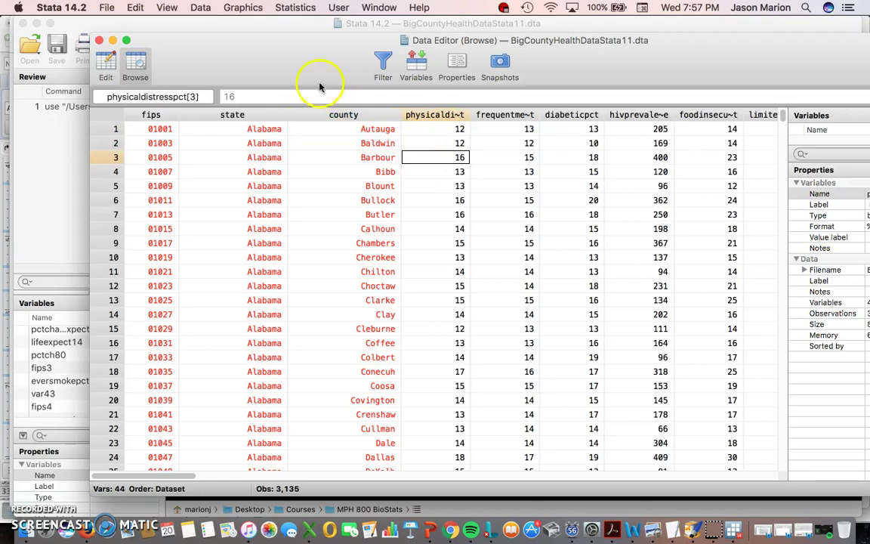
{"action": "left_click", "coordinate": [297, 67]}
{"action": "left_click_drag", "start_coordinate": [297, 67], "coordinate": [287, 60]}
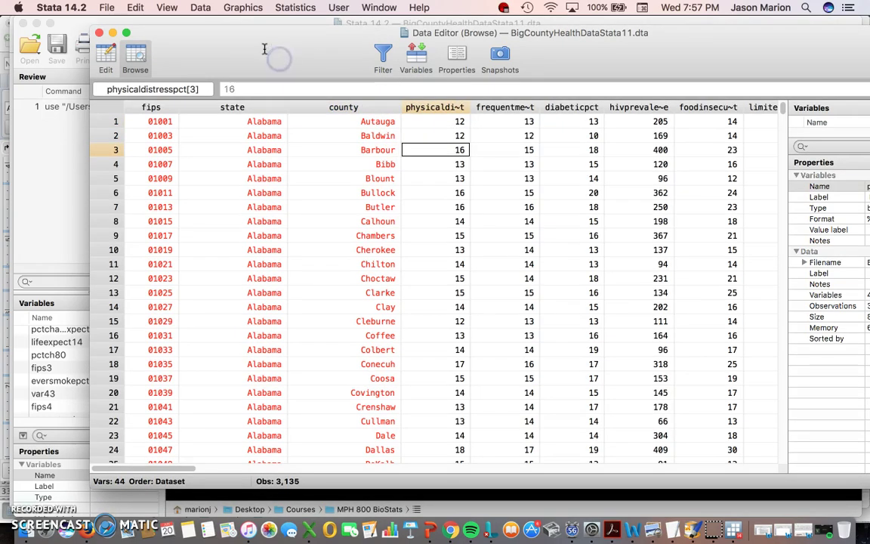
{"action": "double_click", "coordinate": [264, 48]}
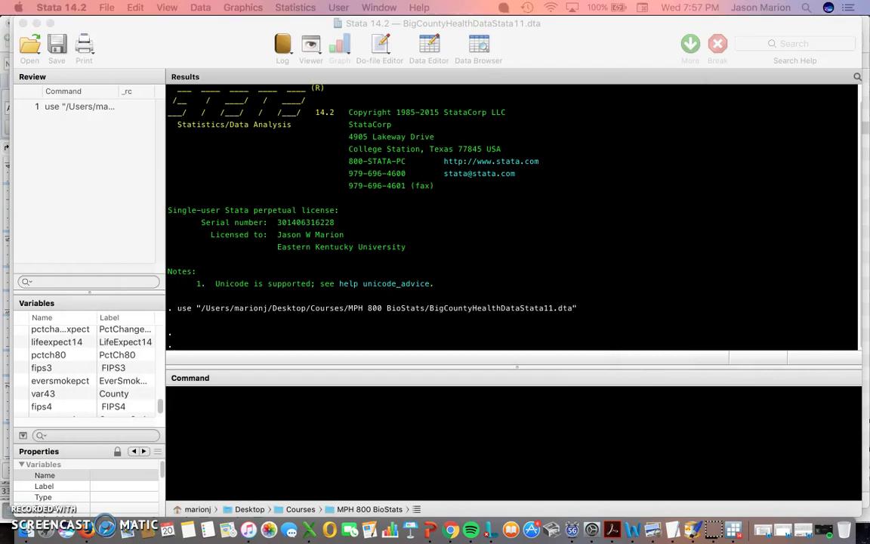
{"action": "left_click", "coordinate": [154, 27]}
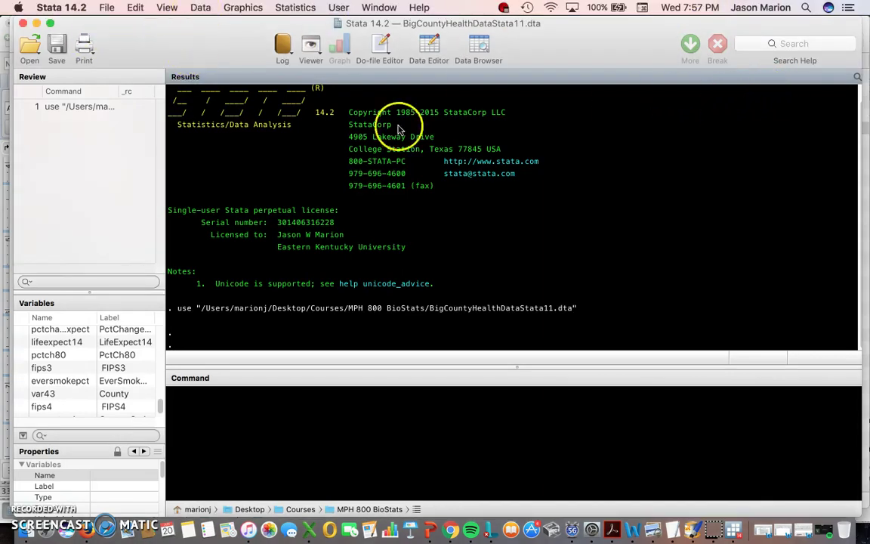
{"action": "left_click", "coordinate": [207, 8]}
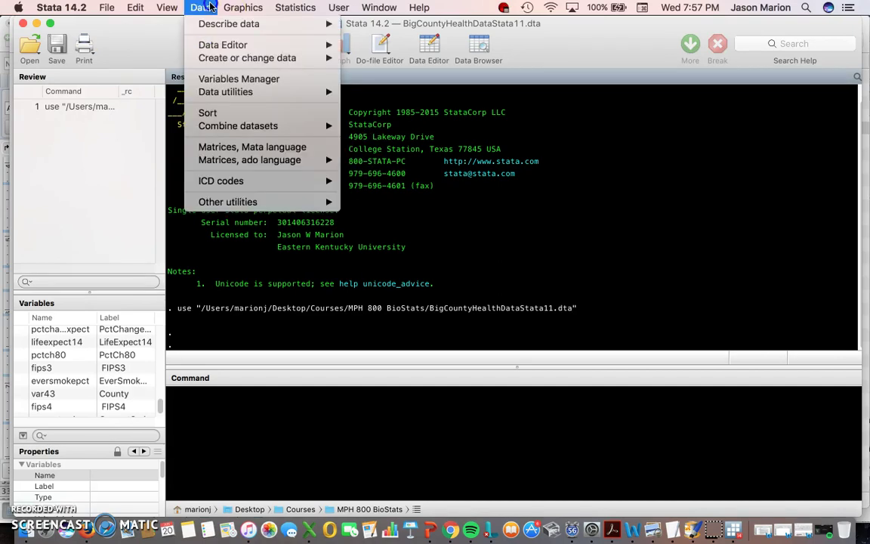
{"action": "left_click", "coordinate": [209, 45]}
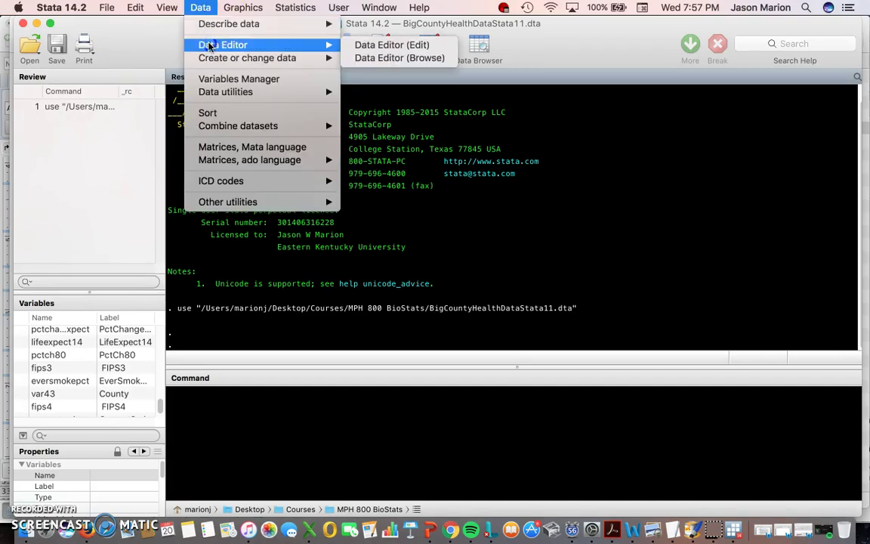
{"action": "left_click", "coordinate": [366, 45]}
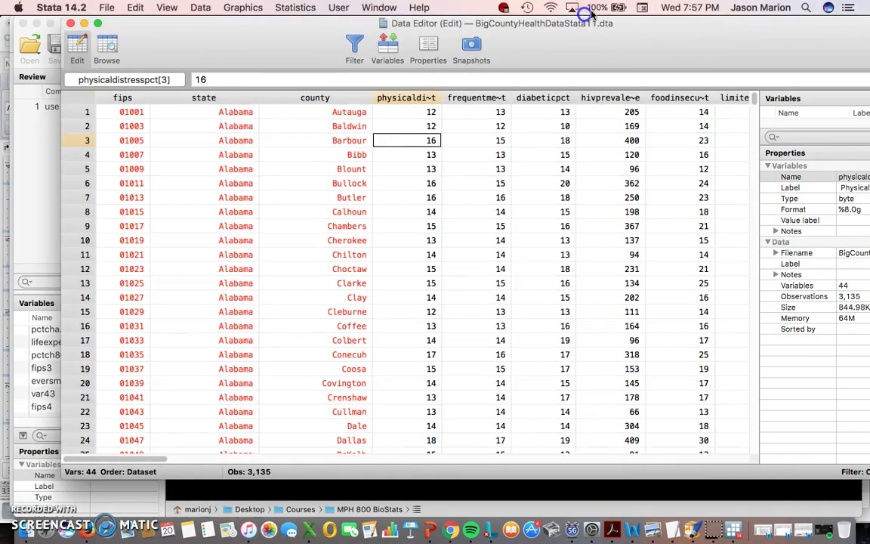
{"action": "left_click", "coordinate": [408, 112]}
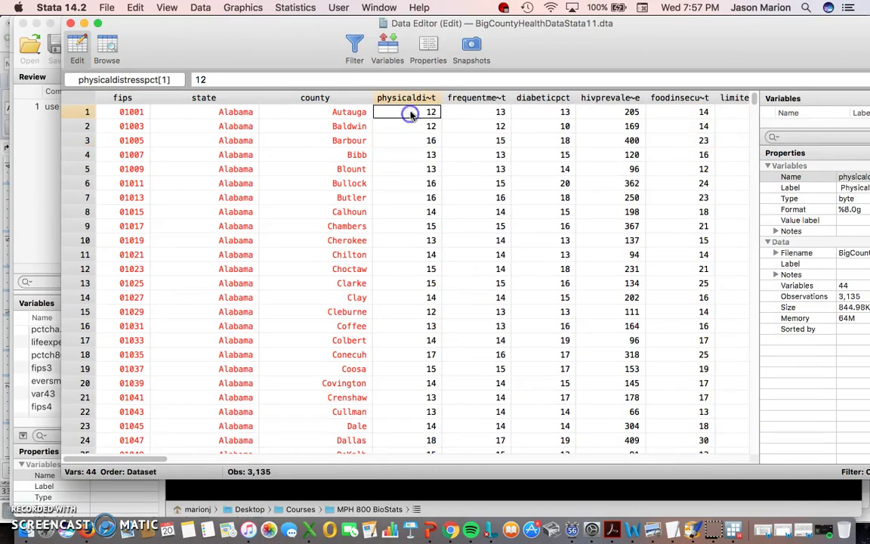
{"action": "left_click", "coordinate": [412, 111]}
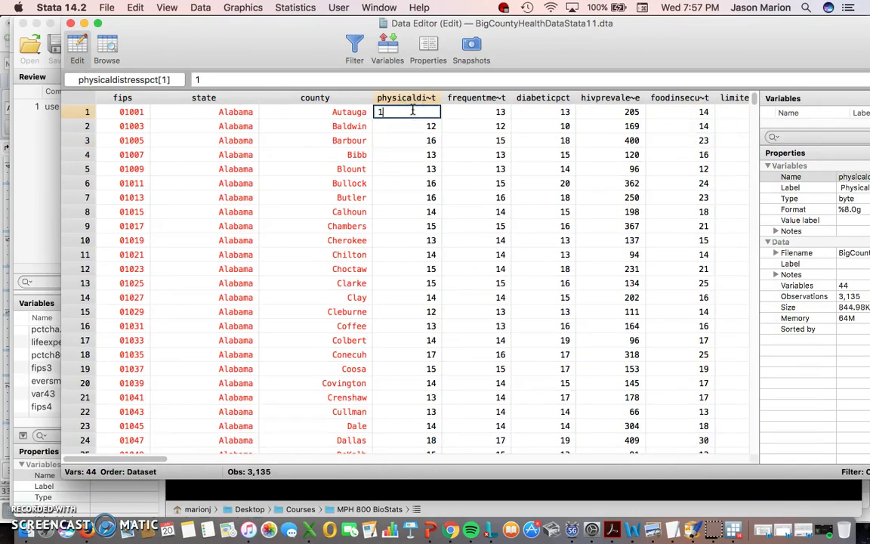
{"action": "key", "text": "Return"}
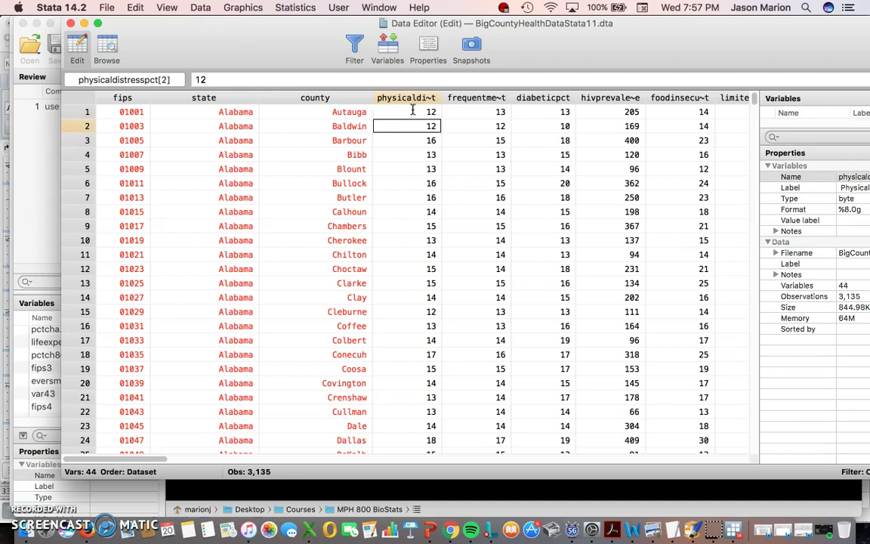
{"action": "left_click", "coordinate": [71, 24]}
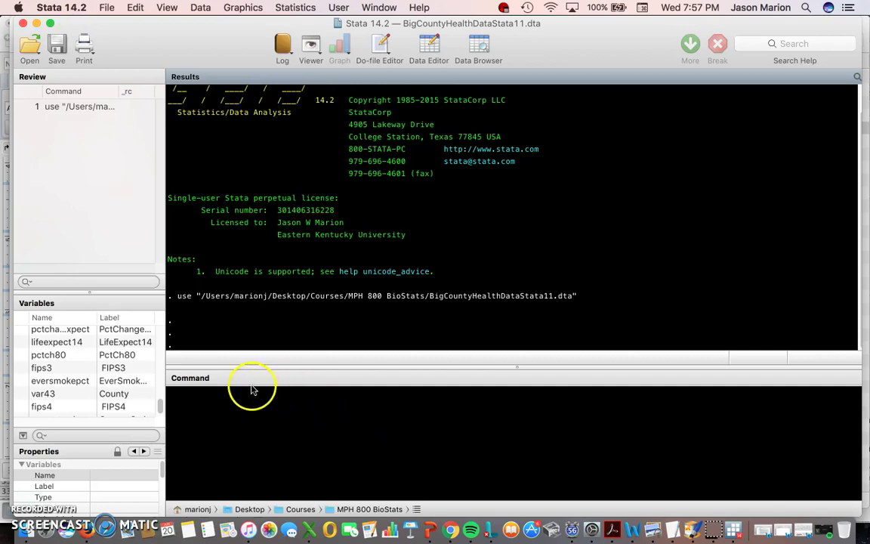
{"action": "left_click", "coordinate": [201, 8]}
{"action": "mouse_move", "coordinate": [229, 43]}
{"action": "left_click", "coordinate": [361, 52]}
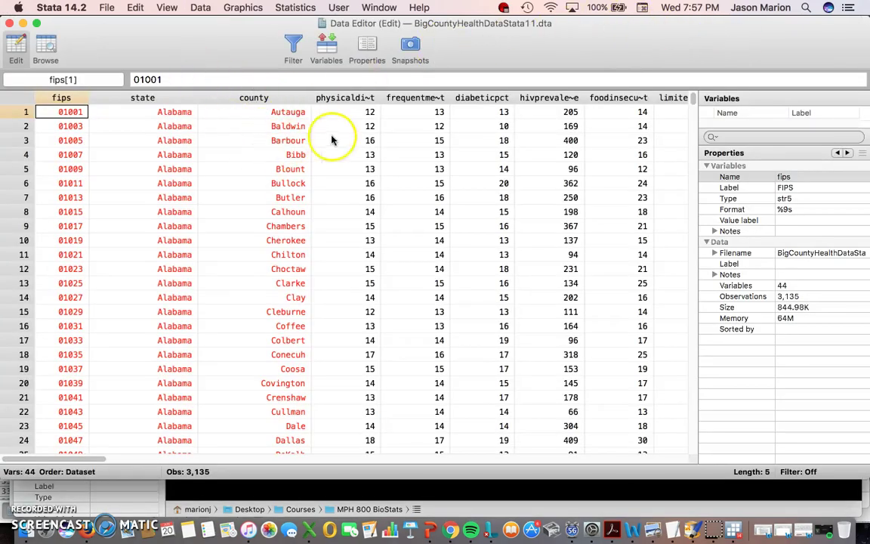
{"action": "left_click_drag", "start_coordinate": [342, 113], "coordinate": [541, 388]}
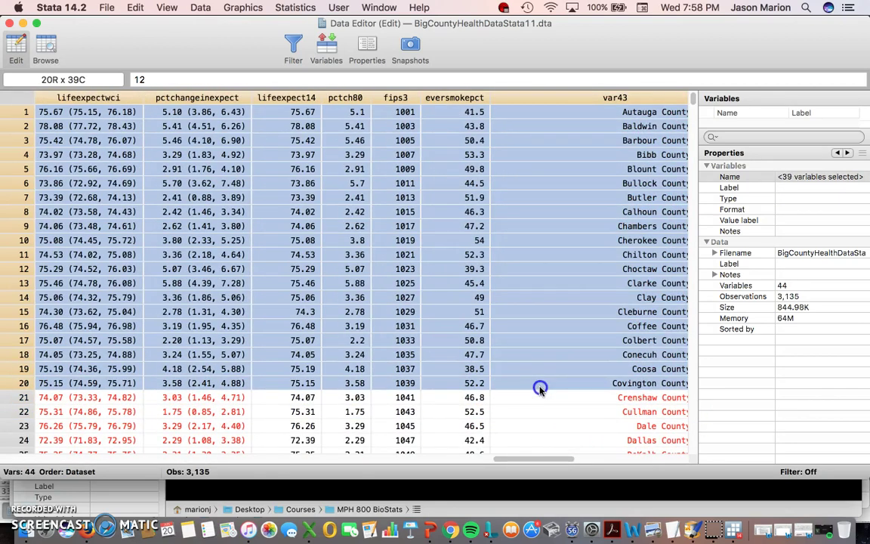
{"action": "left_click", "coordinate": [306, 94]}
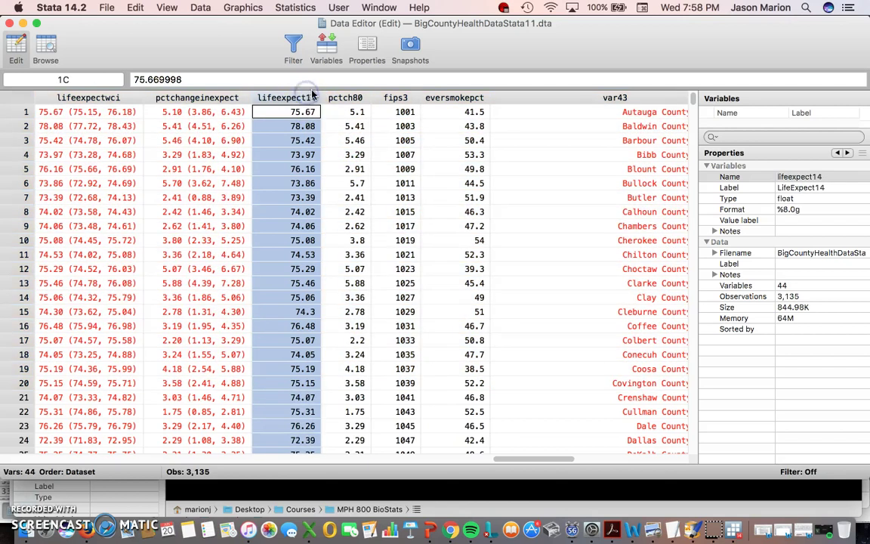
{"action": "left_click", "coordinate": [360, 100]}
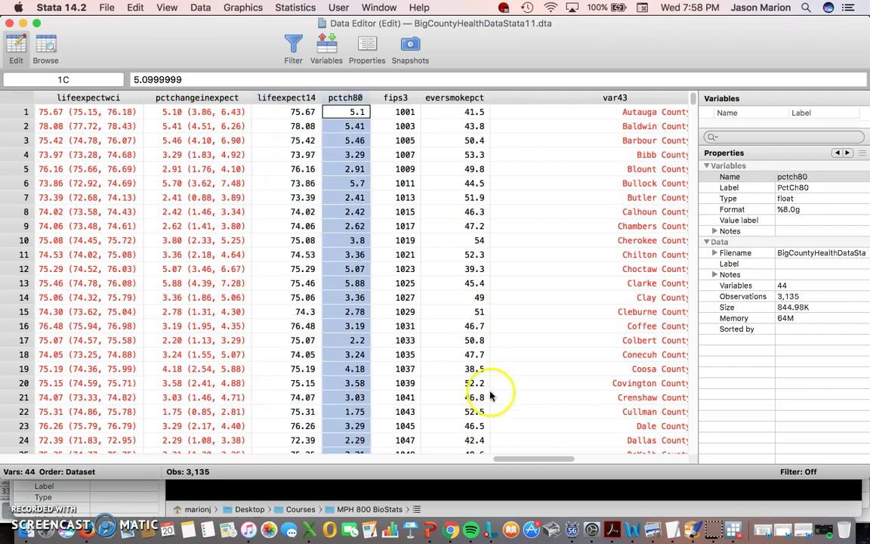
{"action": "left_click_drag", "start_coordinate": [524, 459], "coordinate": [487, 450]}
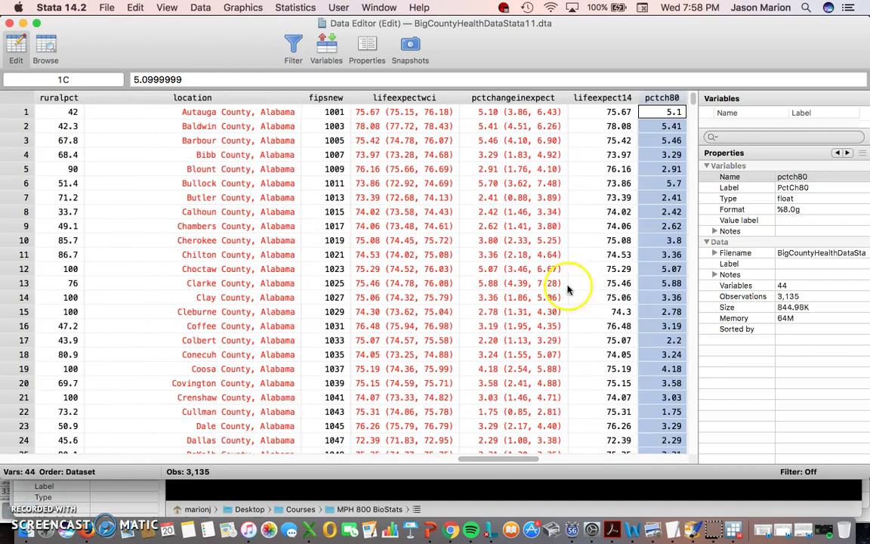
{"action": "left_click", "coordinate": [611, 112]}
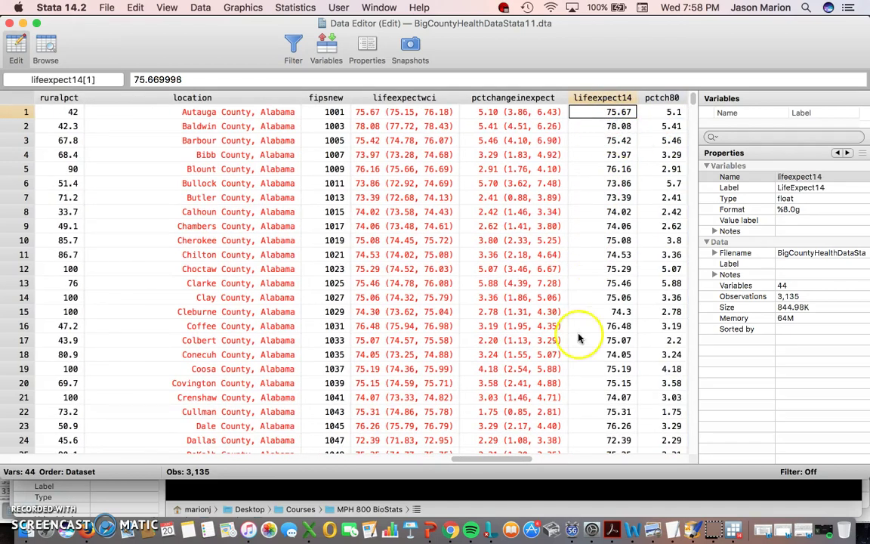
{"action": "left_click_drag", "start_coordinate": [520, 459], "coordinate": [614, 462]}
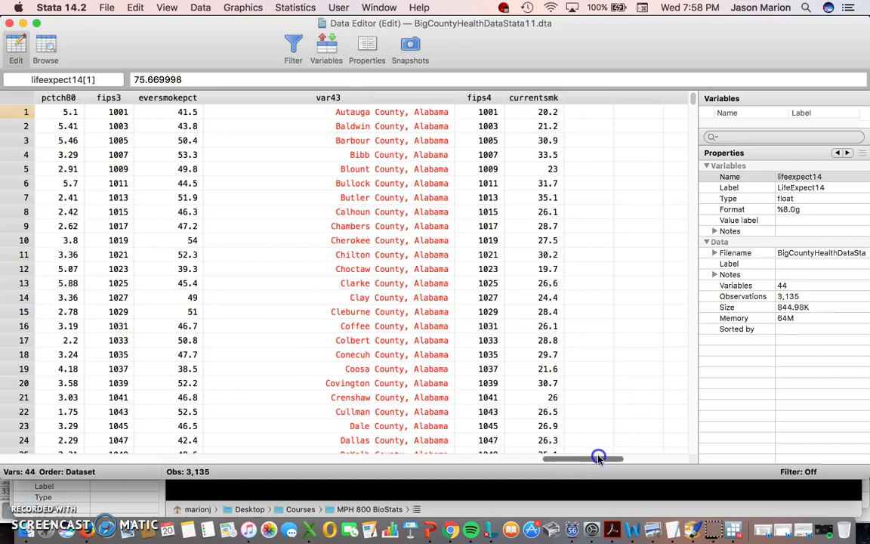
{"action": "left_click_drag", "start_coordinate": [602, 458], "coordinate": [617, 458]}
{"action": "left_click", "coordinate": [129, 103]}
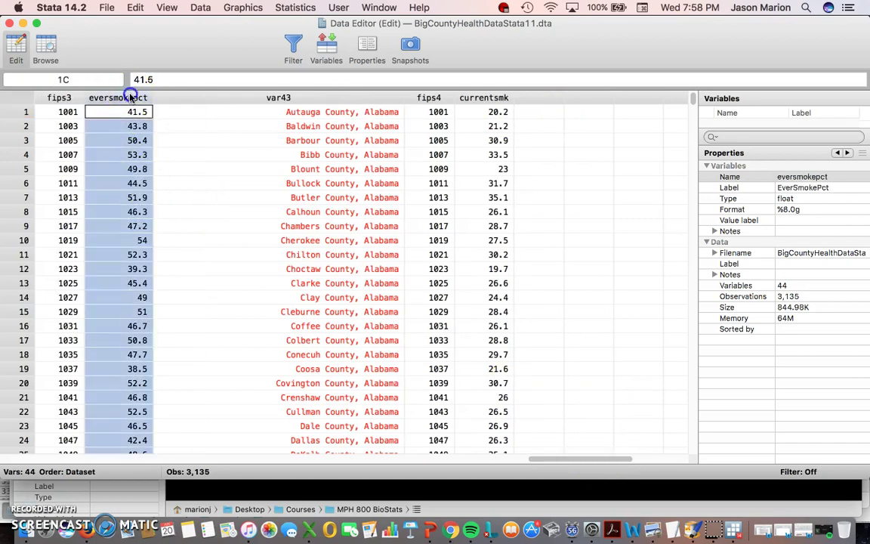
{"action": "left_click_drag", "start_coordinate": [567, 458], "coordinate": [502, 459]}
{"action": "left_click_drag", "start_coordinate": [247, 102], "coordinate": [146, 98]}
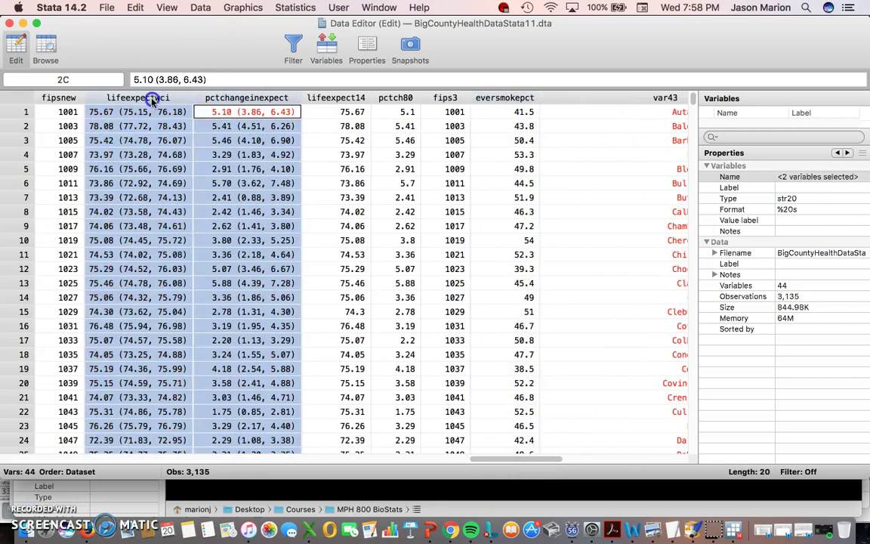
{"action": "left_click_drag", "start_coordinate": [512, 461], "coordinate": [54, 454]}
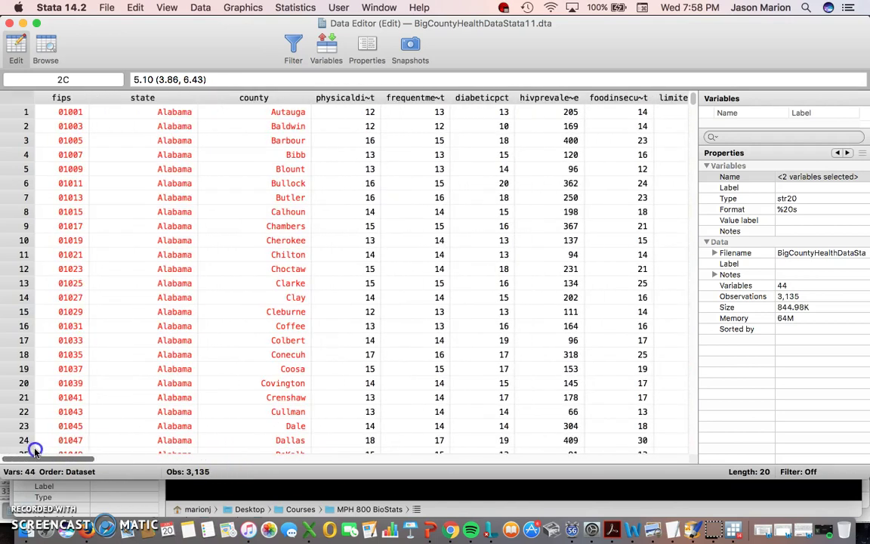
{"action": "mouse_move", "coordinate": [80, 97]}
{"action": "left_mouse_down"}
{"action": "mouse_move", "coordinate": [228, 98]}
{"action": "mouse_move", "coordinate": [66, 99]}
{"action": "left_mouse_up"}
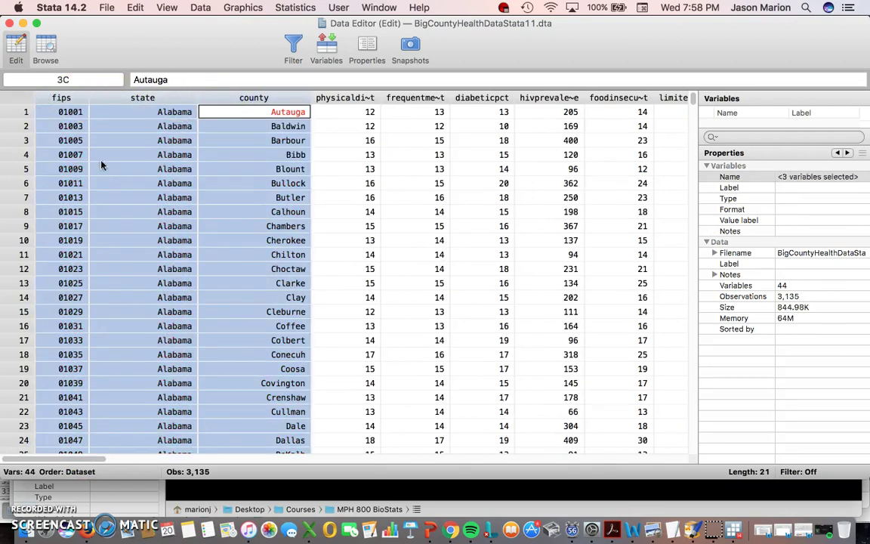
{"action": "left_click_drag", "start_coordinate": [73, 457], "coordinate": [73, 457]}
{"action": "left_click", "coordinate": [94, 113]}
{"action": "left_click", "coordinate": [20, 112]}
{"action": "left_click_drag", "start_coordinate": [20, 113], "coordinate": [24, 138]}
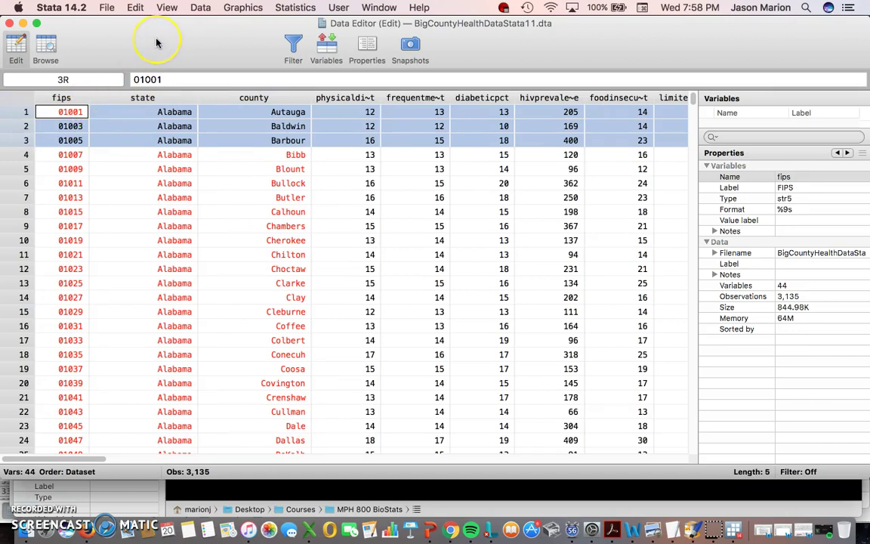
{"action": "left_click_drag", "start_coordinate": [157, 43], "coordinate": [220, 62]}
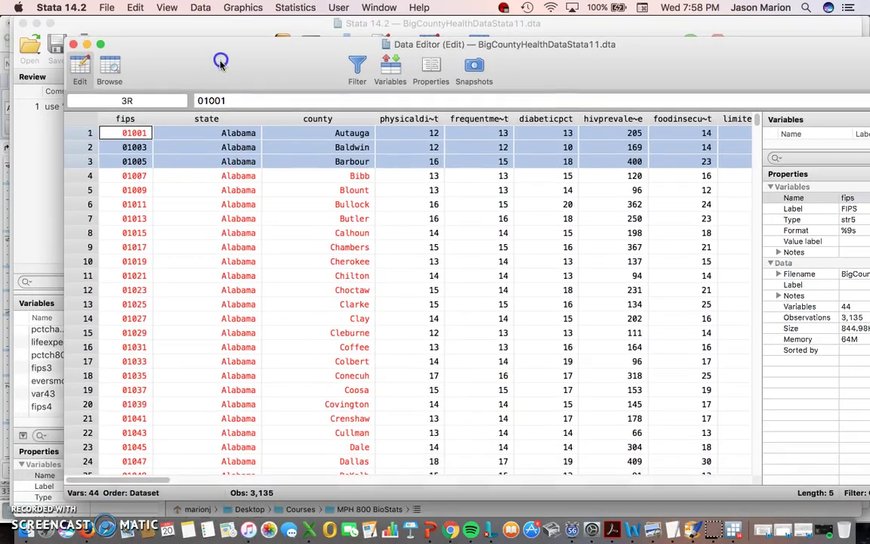
{"action": "left_click", "coordinate": [317, 218]}
Step: Bring the statisticshowto.com normal distributions page in Chrome in front of Stata
{"action": "double_click", "coordinate": [224, 69]}
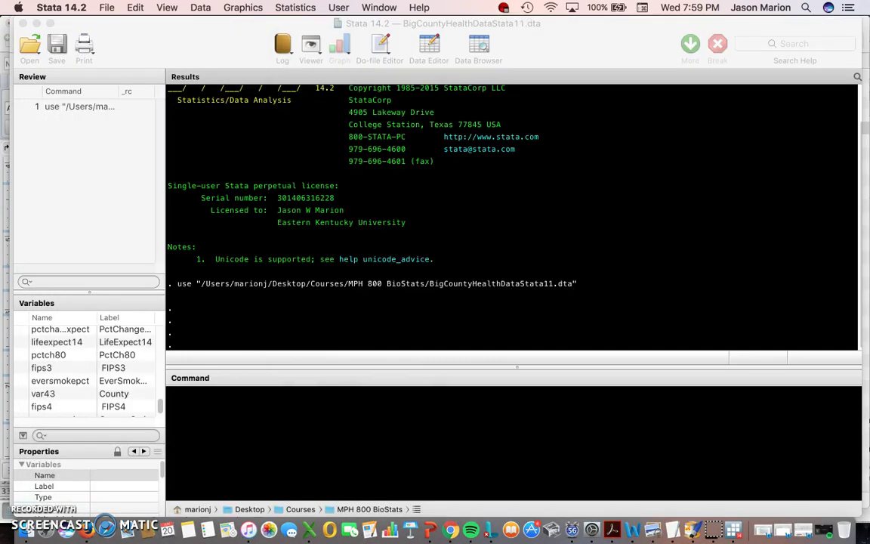
{"action": "left_click", "coordinate": [379, 398]}
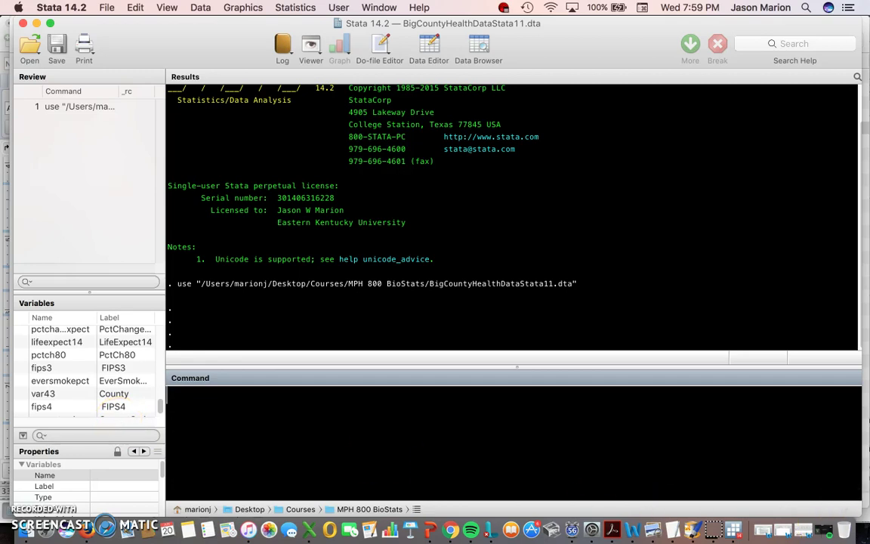
{"action": "left_click", "coordinate": [451, 531]}
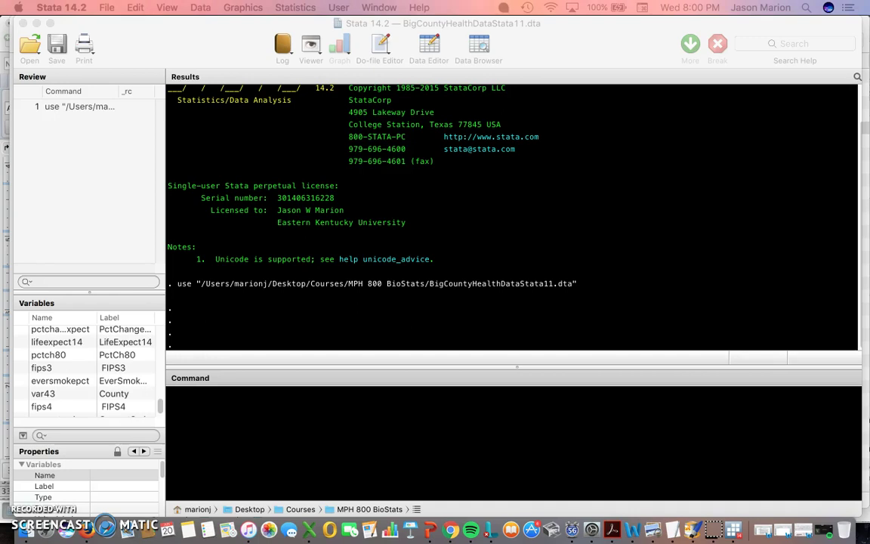
{"action": "left_click", "coordinate": [480, 40]}
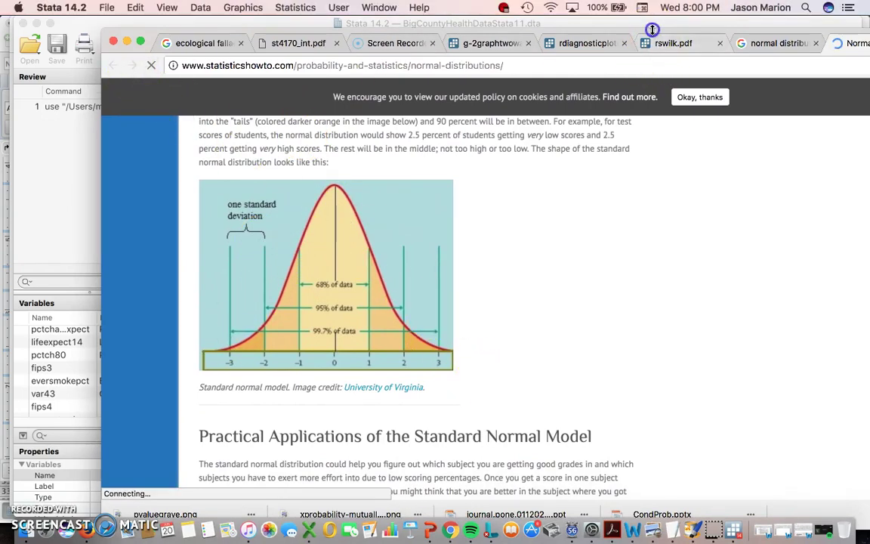
Step: Minimize Chrome so Stata's main window with the loaded dataset is visible again
{"action": "left_click", "coordinate": [771, 29]}
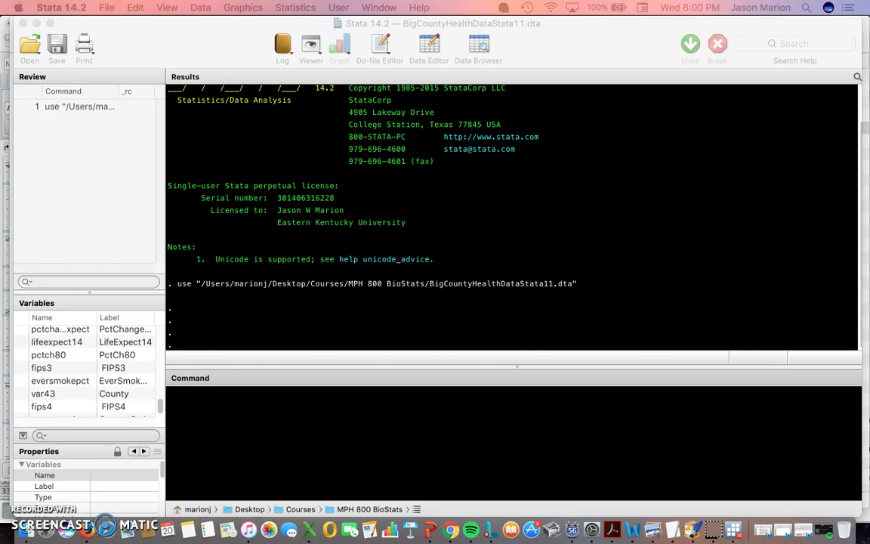
{"action": "key", "text": "super+Tab"}
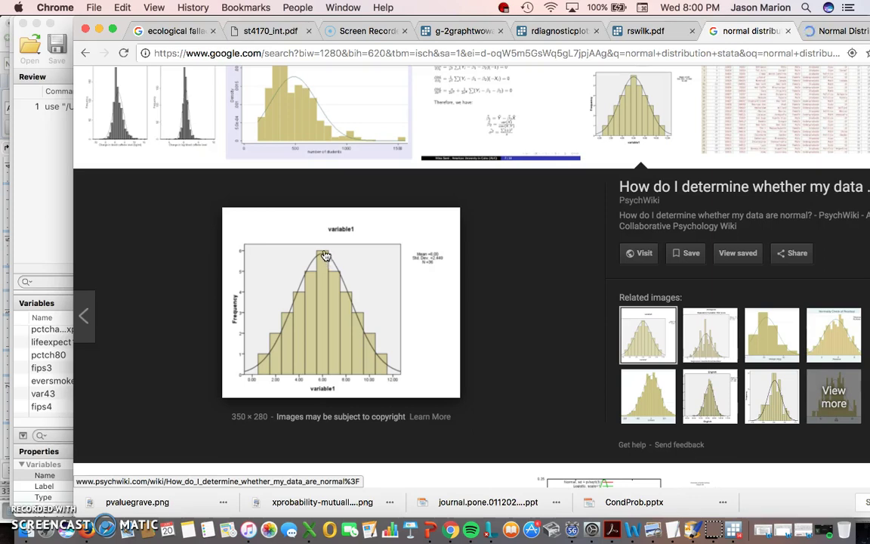
{"action": "left_click", "coordinate": [98, 28]}
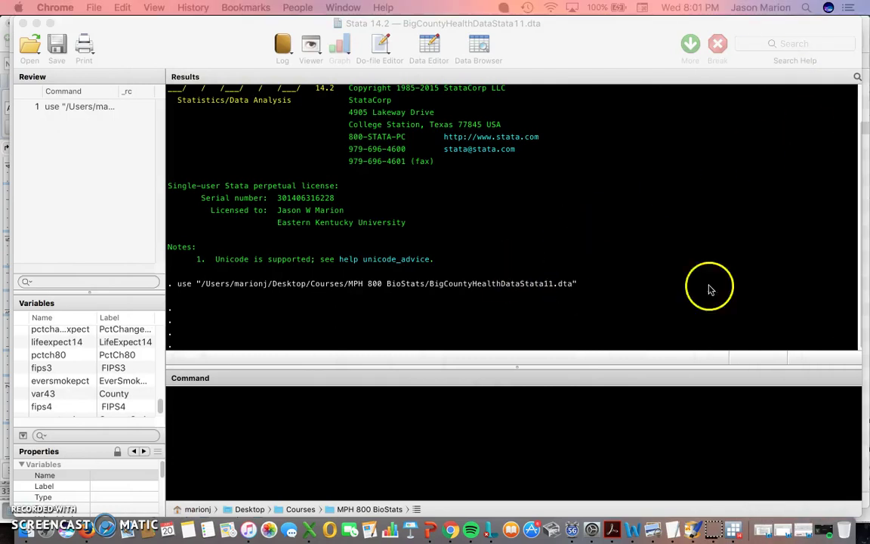
Step: Start a histogram from Graphics > Histogram with lifeexpect14 as the variable, then cancel the dialog
{"action": "left_click", "coordinate": [351, 427]}
{"action": "left_click", "coordinate": [201, 8]}
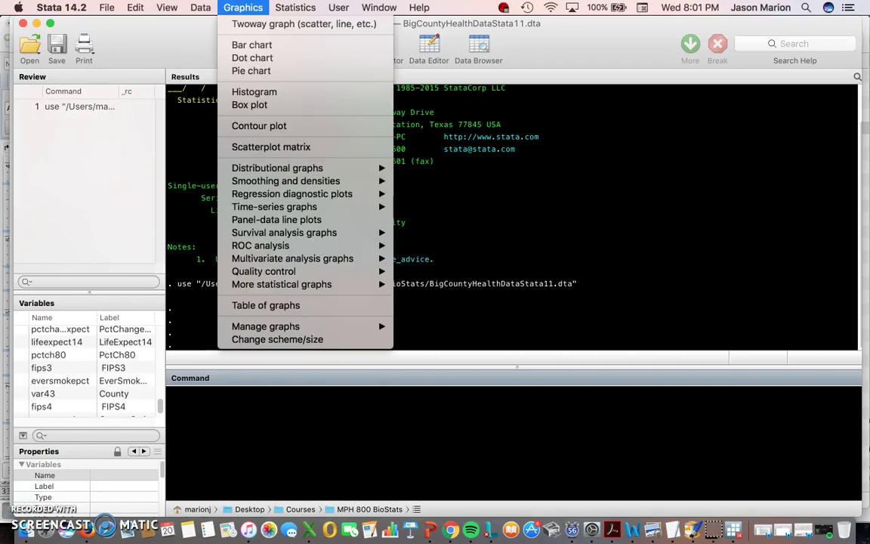
{"action": "mouse_move", "coordinate": [317, 44]}
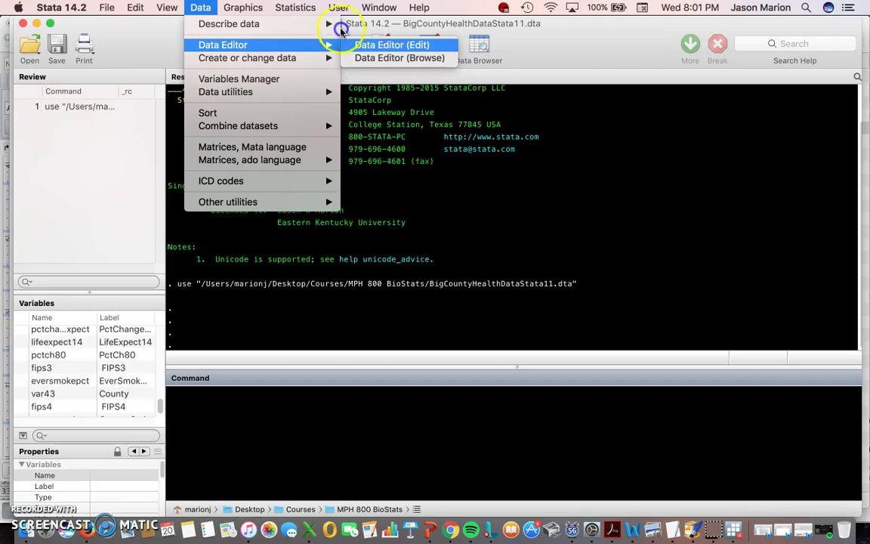
{"action": "left_click", "coordinate": [263, 27]}
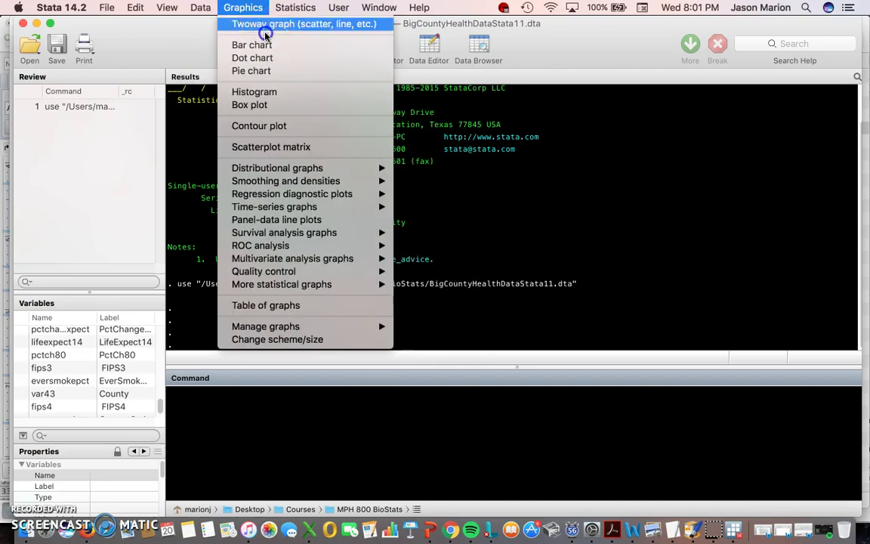
{"action": "left_click", "coordinate": [278, 98]}
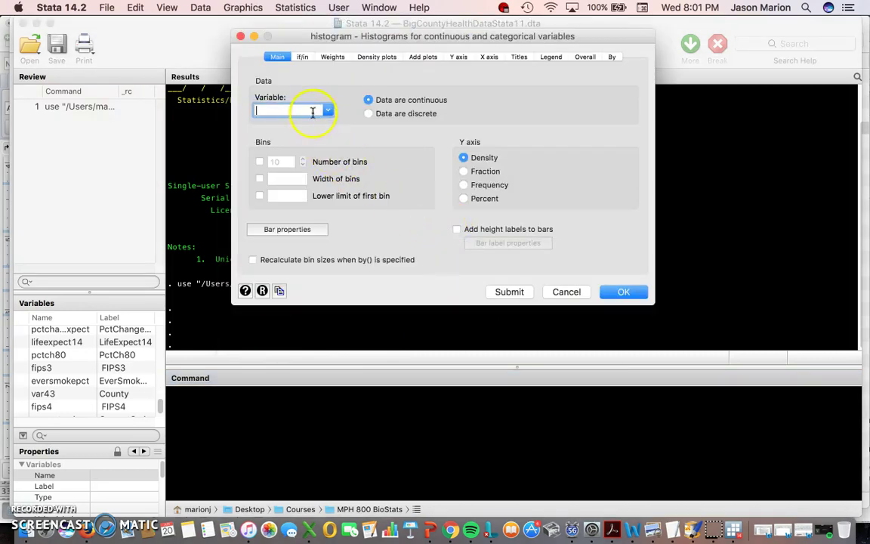
{"action": "left_click", "coordinate": [328, 110]}
{"action": "left_click", "coordinate": [329, 148]}
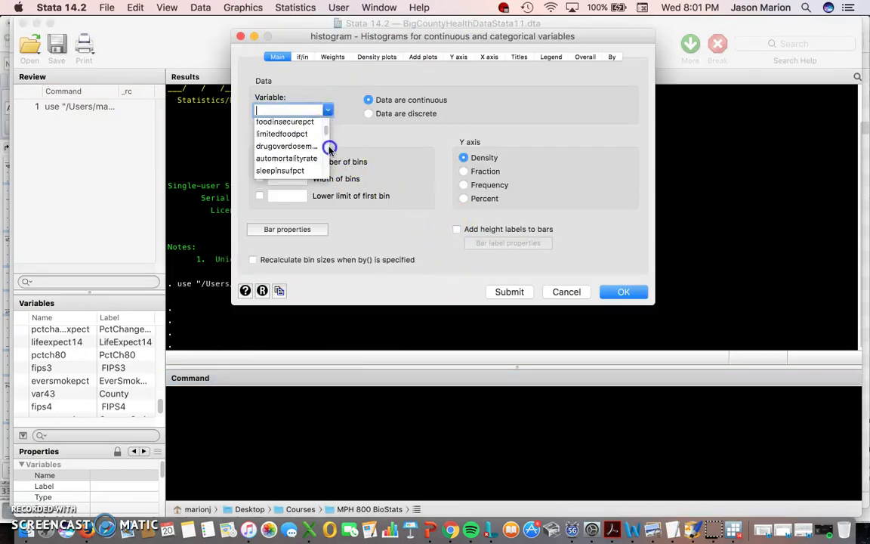
{"action": "scroll", "coordinate": [301, 168], "scroll_direction": "down", "scroll_amount": 5}
{"action": "scroll", "coordinate": [291, 165], "scroll_direction": "up", "scroll_amount": 1}
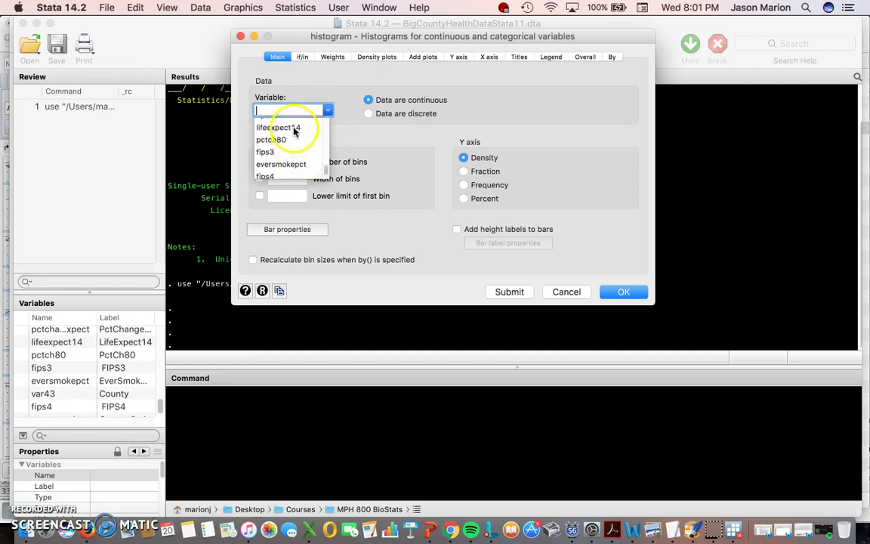
{"action": "left_click", "coordinate": [294, 129]}
{"action": "left_click", "coordinate": [328, 110]}
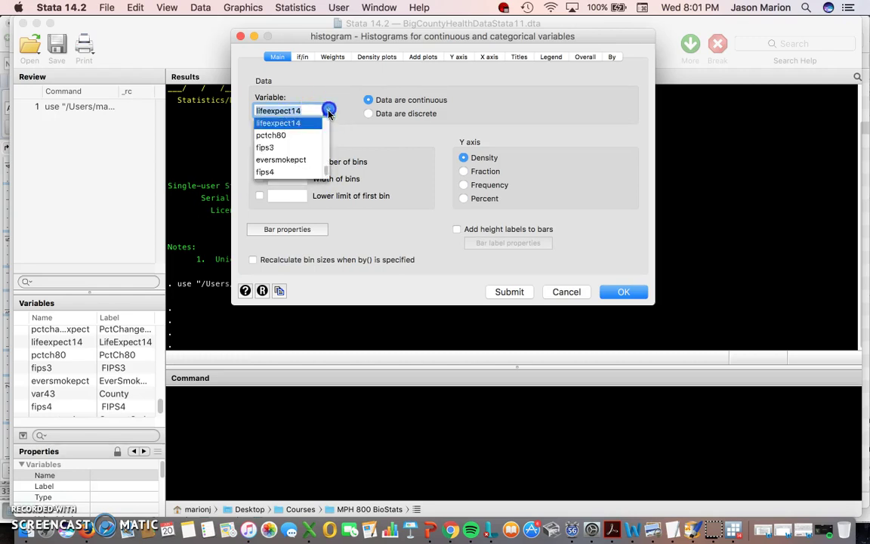
{"action": "key", "text": "Escape"}
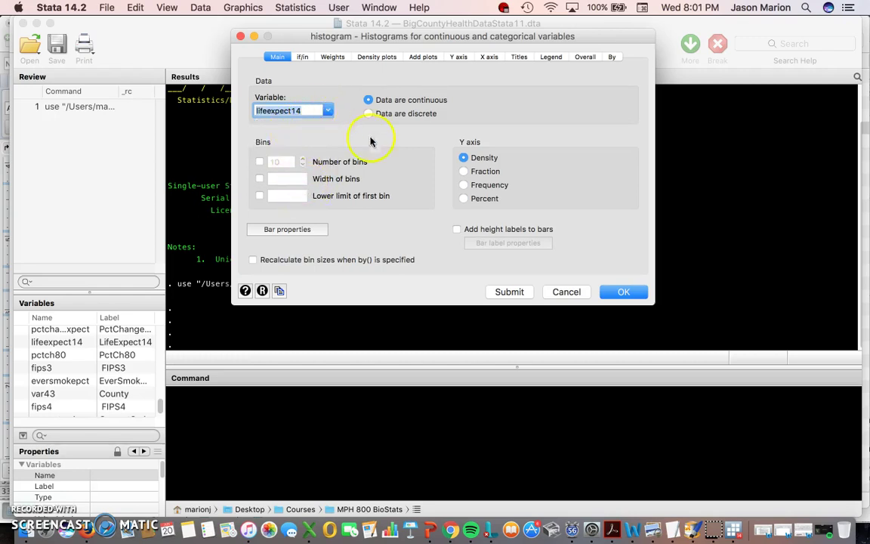
{"action": "left_click", "coordinate": [564, 292]}
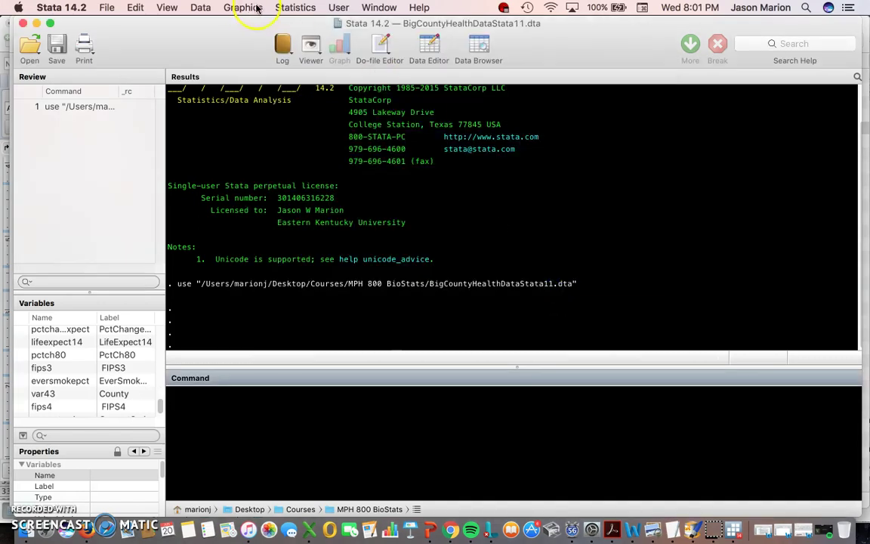
Step: Reopen the histogram dialog and select lifeexpect14 as the variable to plot
{"action": "left_click", "coordinate": [256, 7]}
{"action": "left_click", "coordinate": [264, 93]}
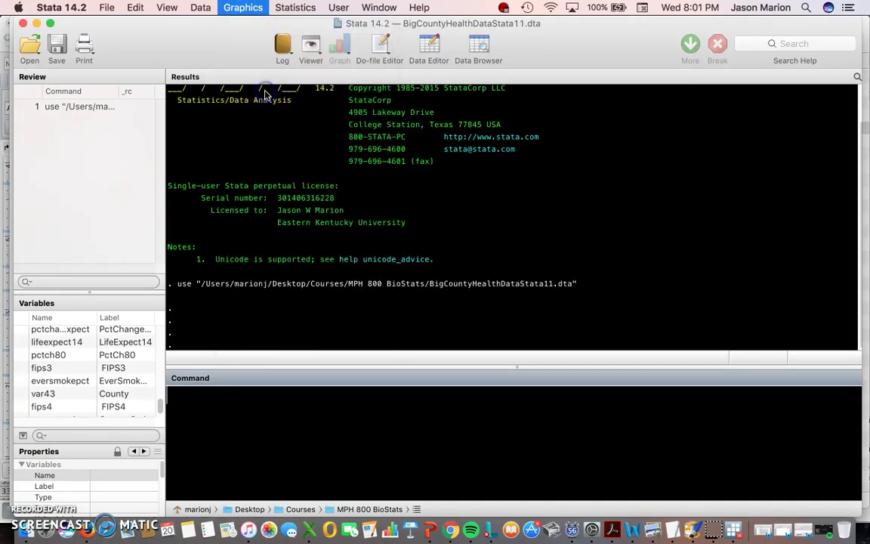
{"action": "left_click", "coordinate": [328, 110]}
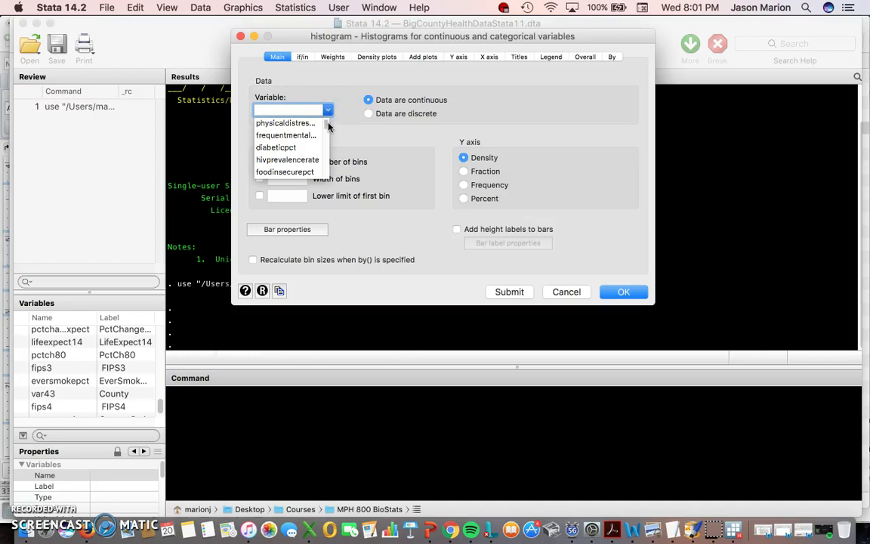
{"action": "left_click_drag", "start_coordinate": [327, 125], "coordinate": [322, 173]}
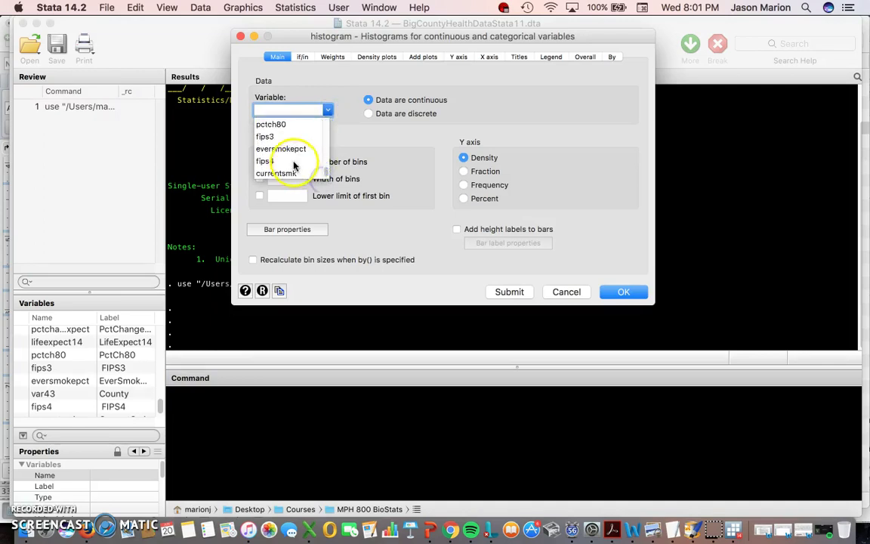
{"action": "scroll", "coordinate": [293, 147], "scroll_direction": "up", "scroll_amount": 1}
{"action": "left_click", "coordinate": [292, 129]}
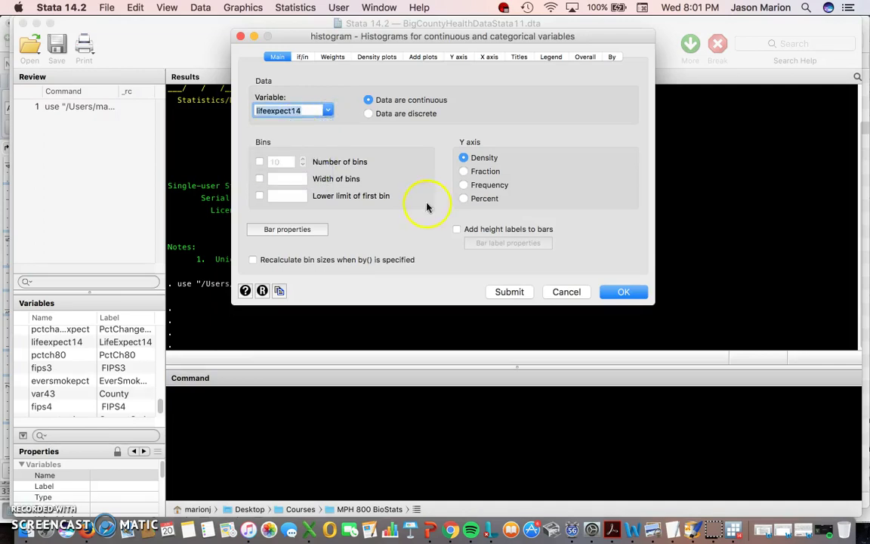
{"action": "left_click", "coordinate": [616, 295]}
Step: Draw the lifeexpect14 density histogram (34 bins, width .5888), move the graph aside, then close it
{"action": "left_click", "coordinate": [614, 295]}
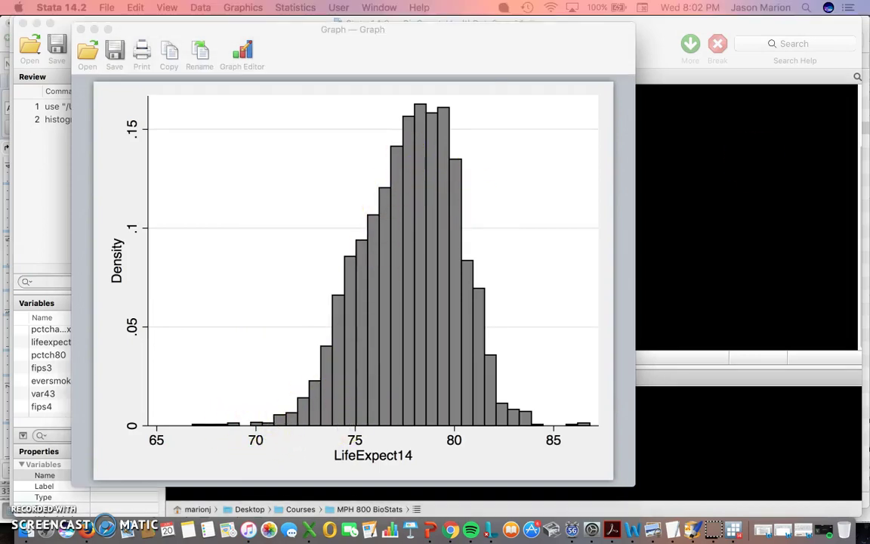
{"action": "key", "text": "super+Tab"}
{"action": "key", "text": "super+Tab"}
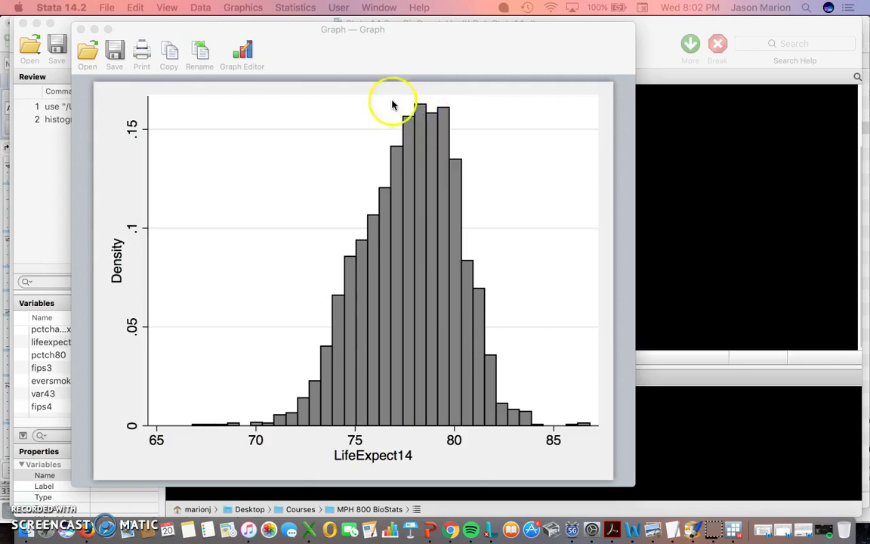
{"action": "left_click_drag", "start_coordinate": [310, 54], "coordinate": [405, 51]}
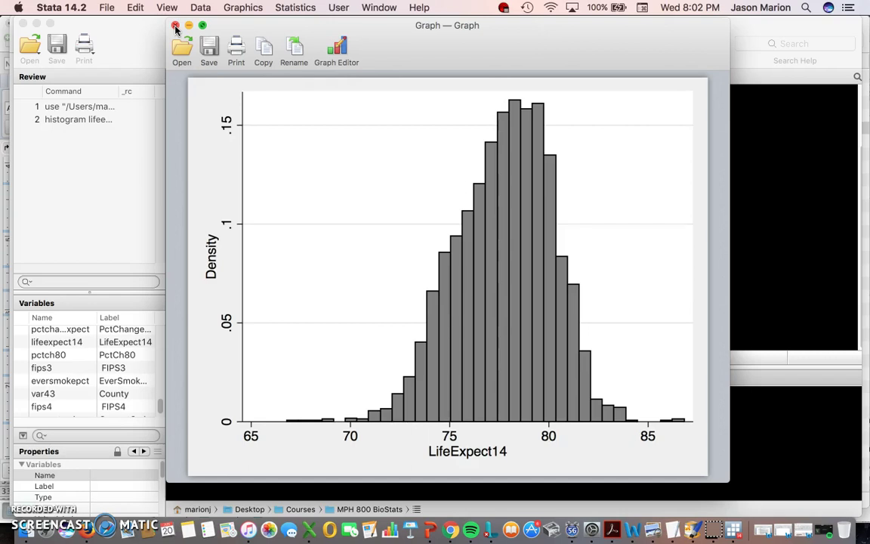
{"action": "left_click", "coordinate": [175, 27]}
{"action": "left_click", "coordinate": [278, 402]}
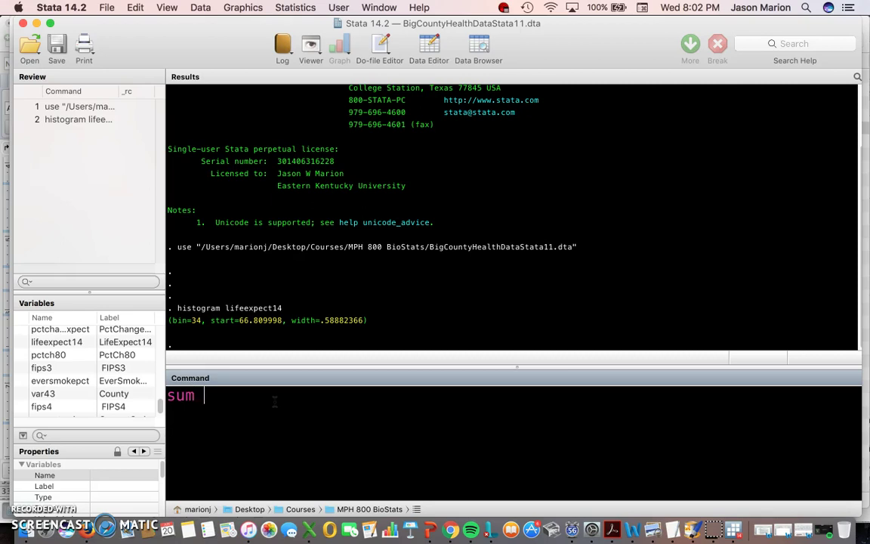
Step: Run 'sum lifeexpect14' to get the basic summary of life expectancy
{"action": "type", "text": "sum lifeexpect14"}
{"action": "key", "text": "Return"}
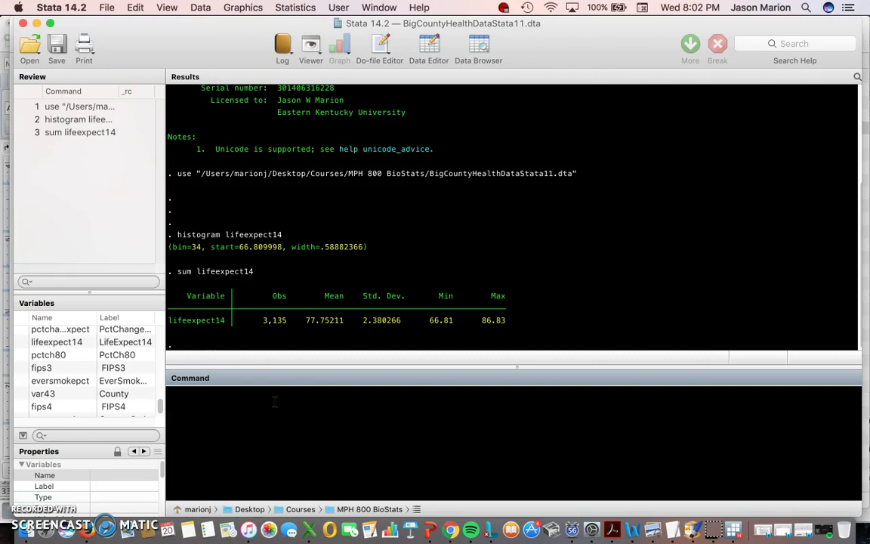
{"action": "left_click_drag", "start_coordinate": [330, 302], "coordinate": [350, 303]}
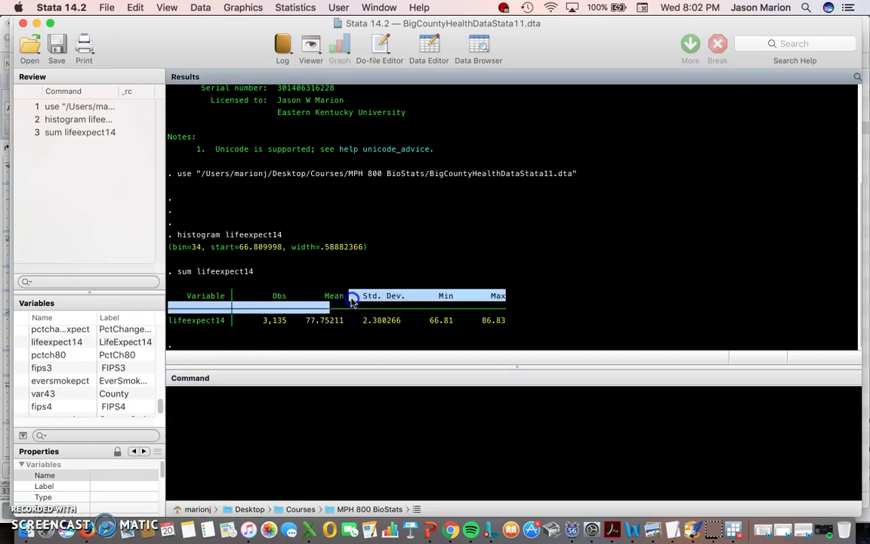
{"action": "left_click", "coordinate": [366, 319]}
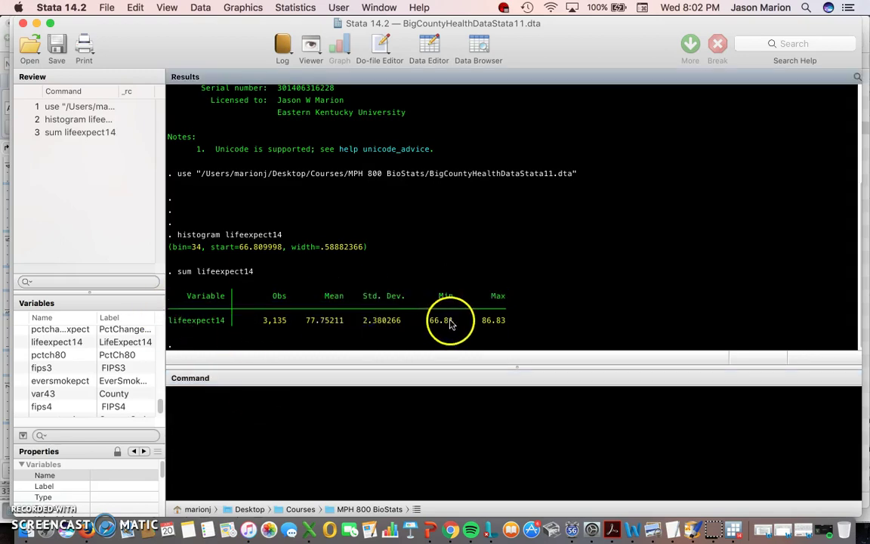
Step: Recall the summary command from Review and append ', detail' to it
{"action": "left_click", "coordinate": [89, 134]}
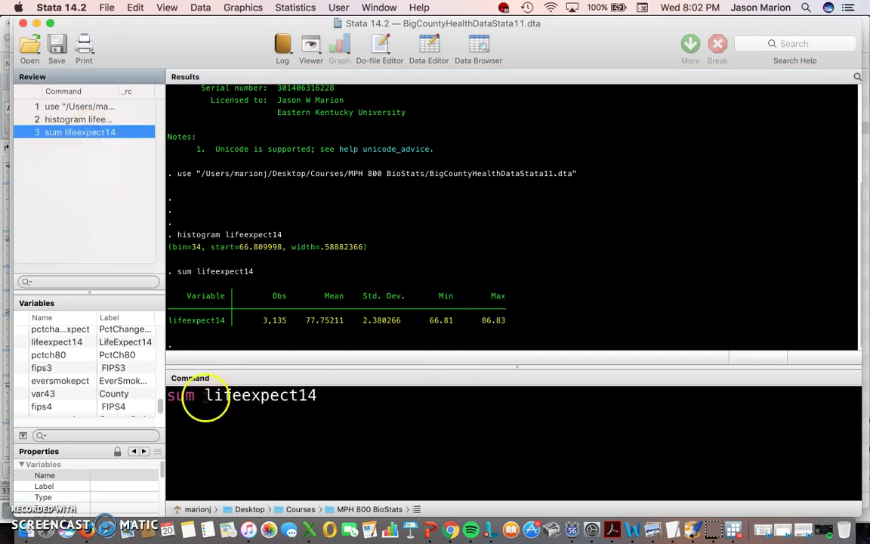
{"action": "left_click", "coordinate": [207, 398]}
{"action": "left_click", "coordinate": [345, 398]}
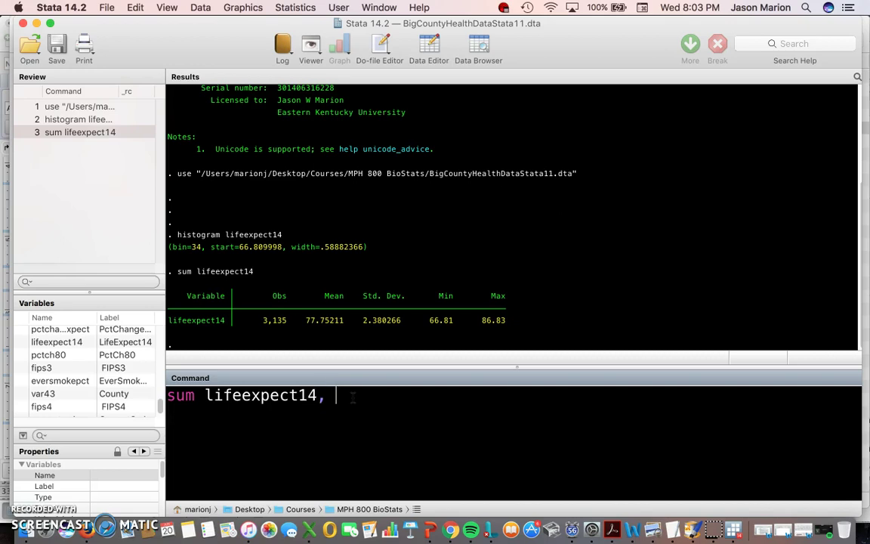
{"action": "type", "text": "tail"}
Step: Run the detailed lifeexpect14 summary and highlight the median 77.93 and smallest values
{"action": "key", "text": "Return"}
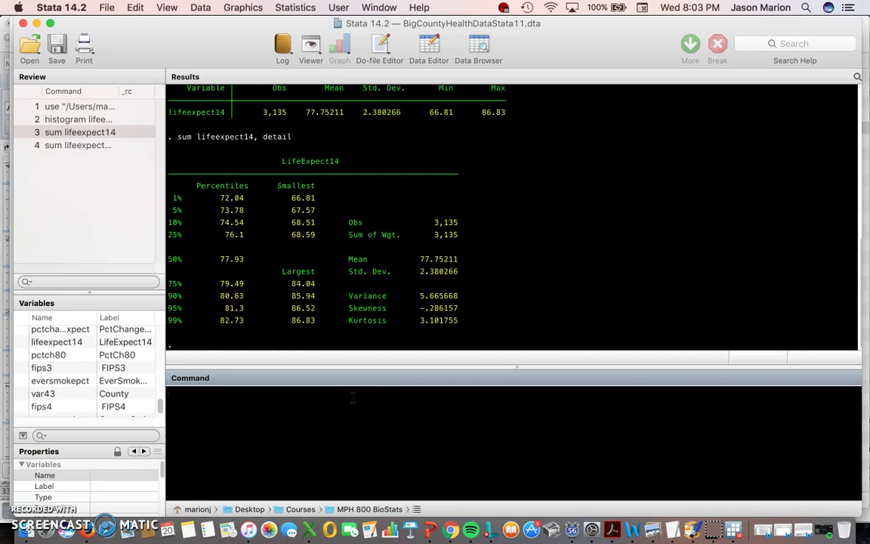
{"action": "left_click_drag", "start_coordinate": [219, 259], "coordinate": [244, 261]}
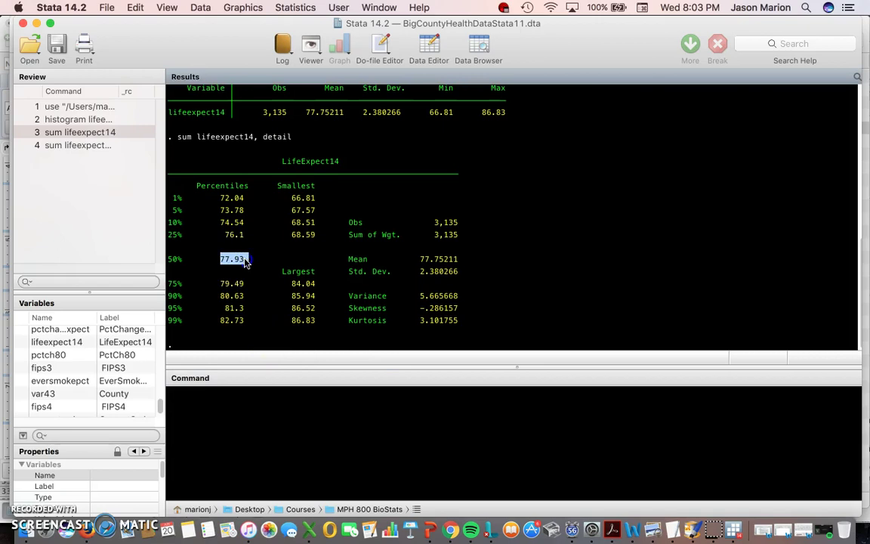
{"action": "left_click", "coordinate": [223, 201]}
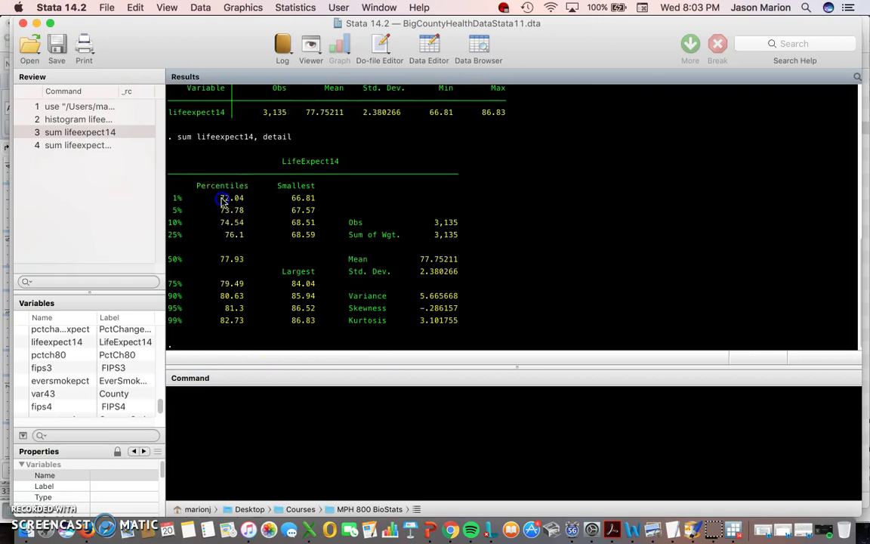
{"action": "left_click_drag", "start_coordinate": [291, 199], "coordinate": [305, 220]}
{"action": "left_click", "coordinate": [303, 202]}
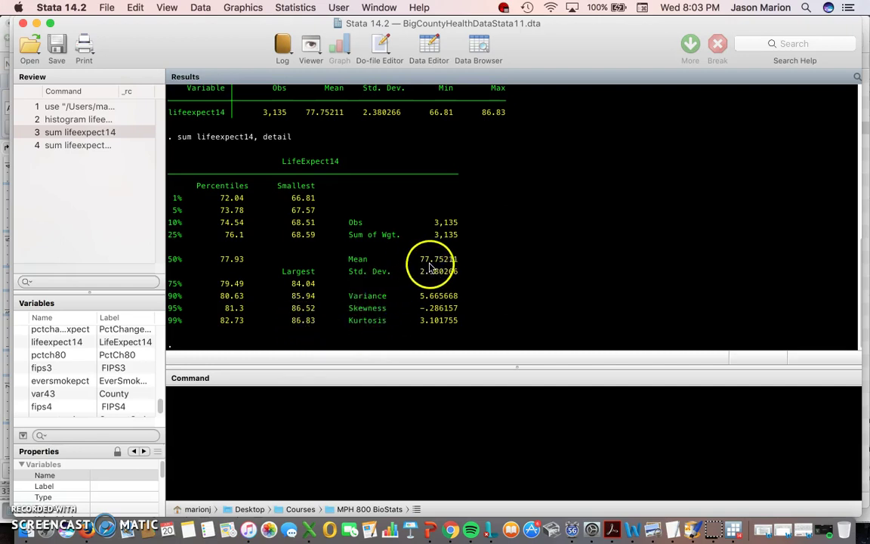
Step: Highlight the mean 77.75211 and mark the 50% percentile value 77.93 for comparison
{"action": "left_click_drag", "start_coordinate": [421, 259], "coordinate": [456, 259]}
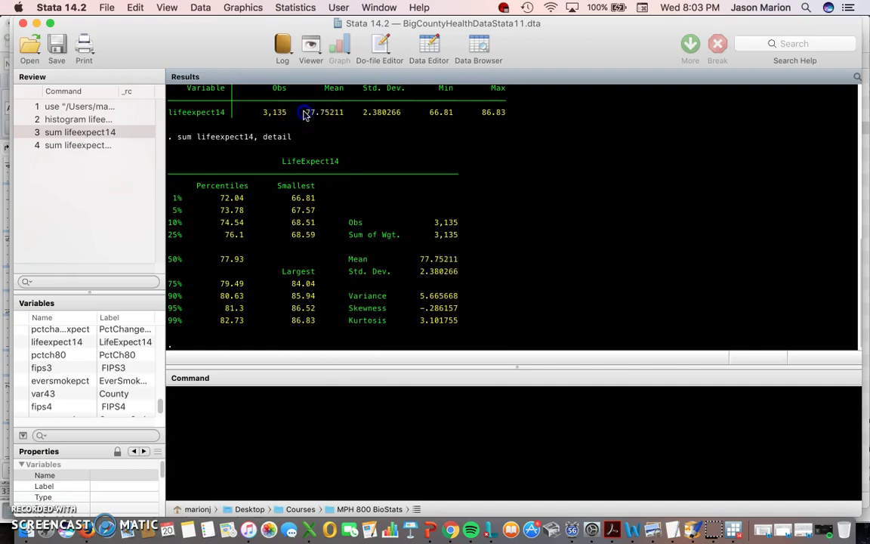
{"action": "left_click_drag", "start_coordinate": [303, 112], "coordinate": [342, 113]}
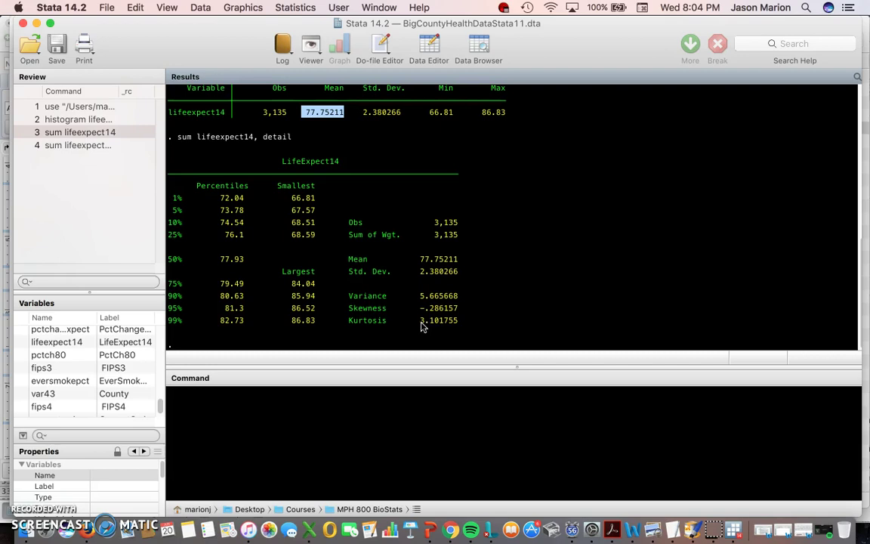
{"action": "double_click", "coordinate": [231, 259]}
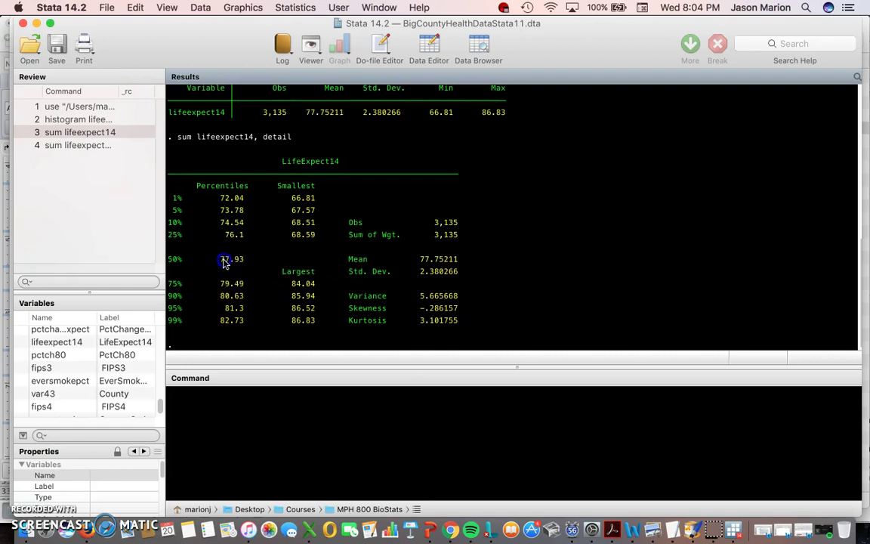
{"action": "left_click", "coordinate": [233, 383]}
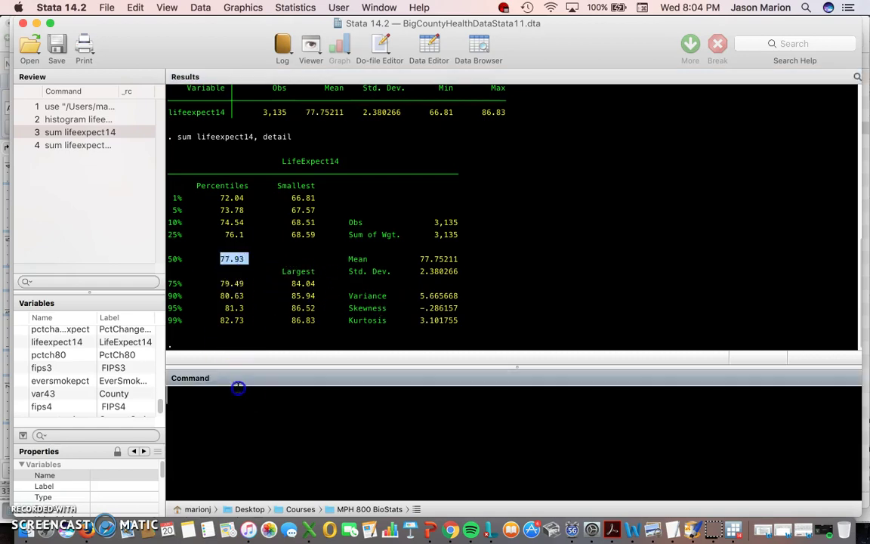
{"action": "left_click", "coordinate": [269, 410]}
Step: Sort the dataset ascending by lifeexpect14 with 'sort lifeexpect14', then open the Data menu
{"action": "type", "text": "sor"}
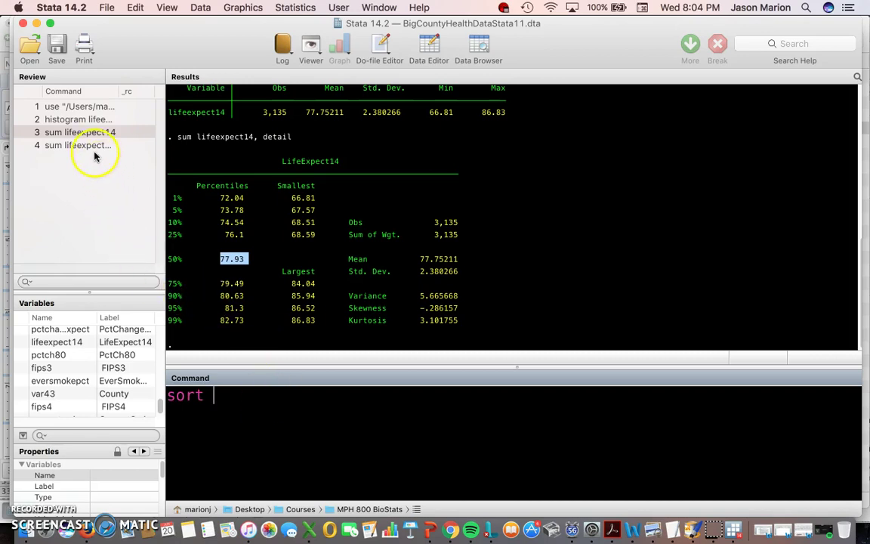
{"action": "type", "text": "t"}
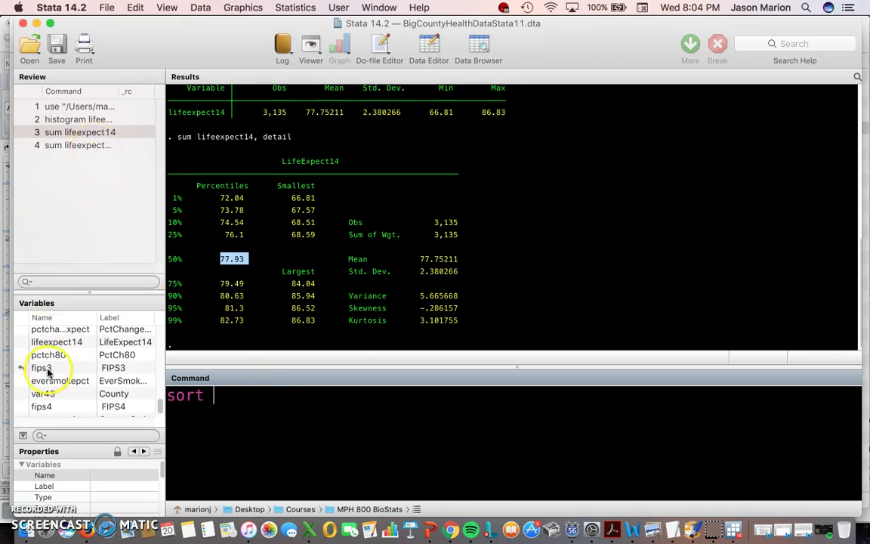
{"action": "double_click", "coordinate": [55, 344]}
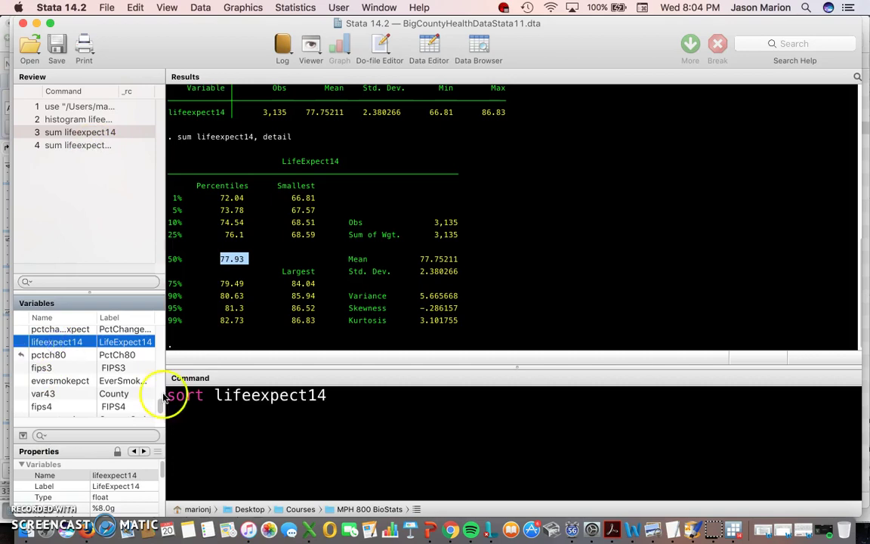
{"action": "left_click", "coordinate": [343, 402]}
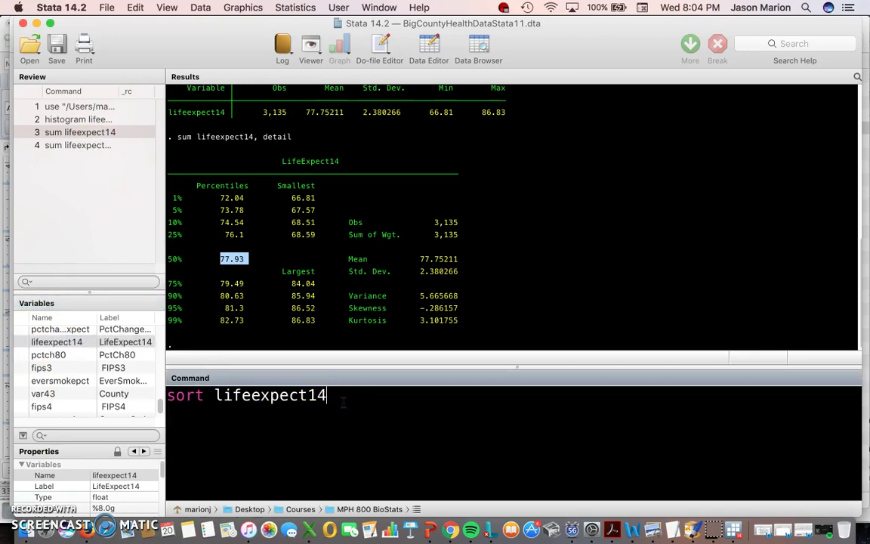
{"action": "key", "text": "Return"}
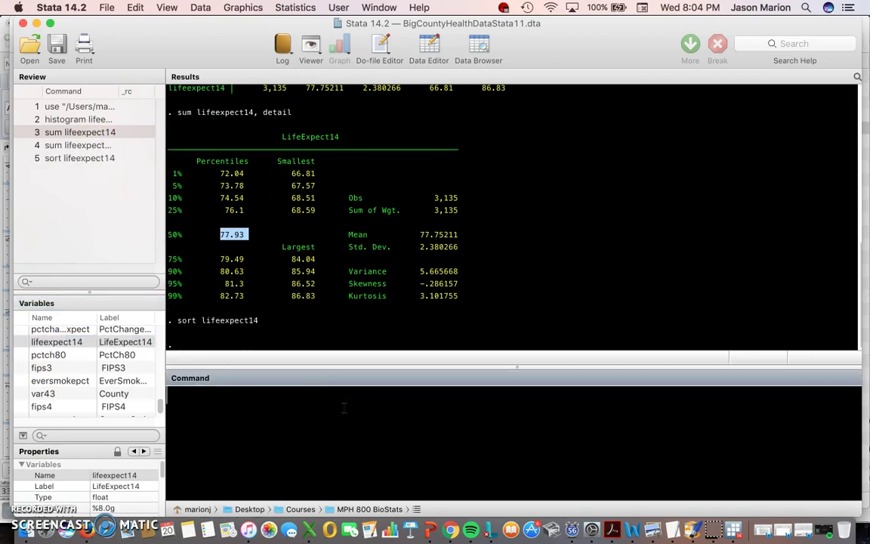
{"action": "left_click", "coordinate": [173, 355]}
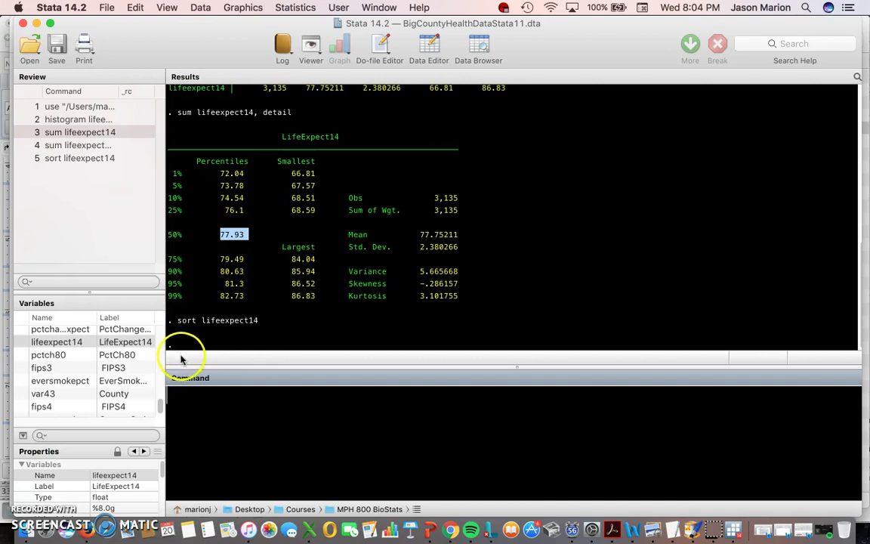
{"action": "left_click", "coordinate": [200, 7]}
Step: Open the Data Editor (Edit) and select the lifeexpect14 column, starting at 66.81 in row 1
{"action": "mouse_move", "coordinate": [215, 44]}
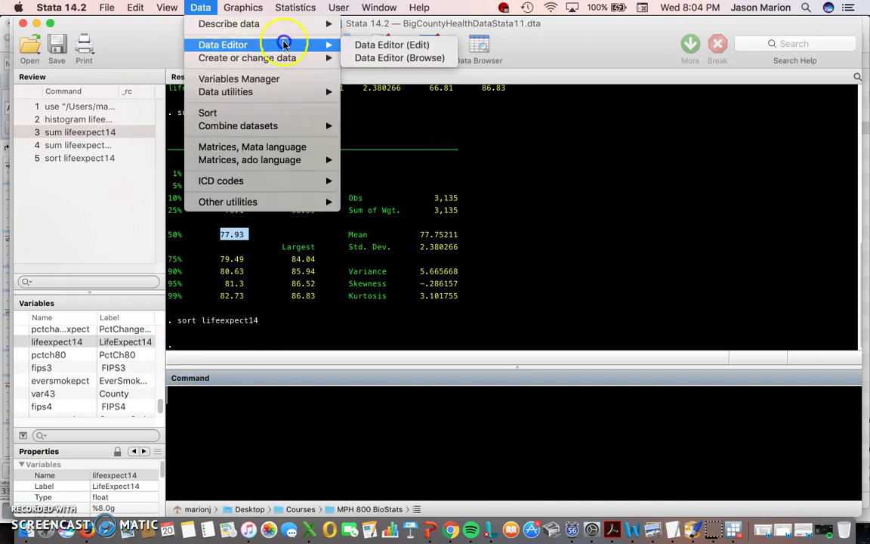
{"action": "left_click", "coordinate": [368, 44]}
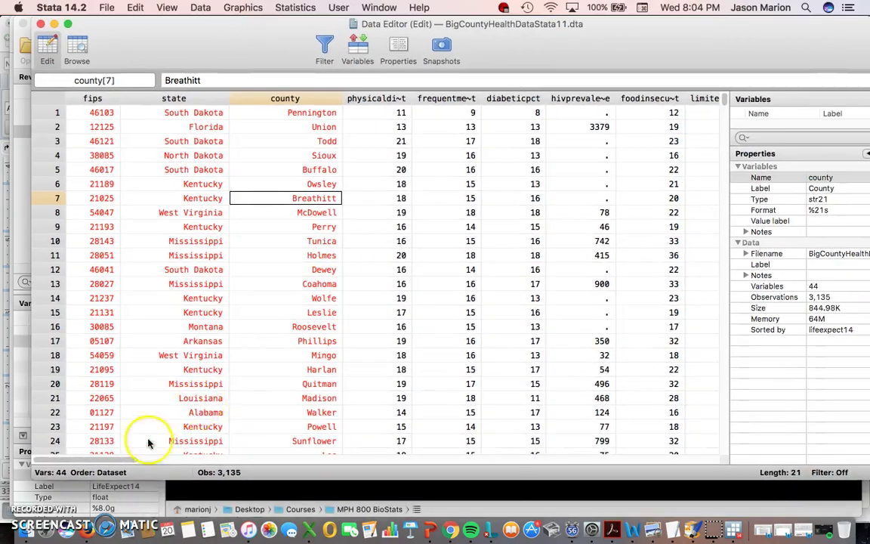
{"action": "left_click_drag", "start_coordinate": [136, 458], "coordinate": [579, 446]}
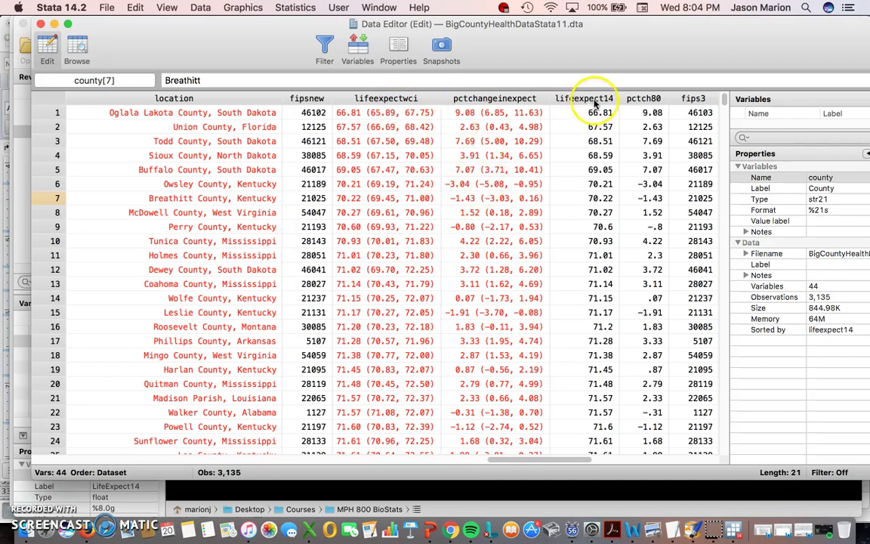
{"action": "left_click", "coordinate": [563, 98]}
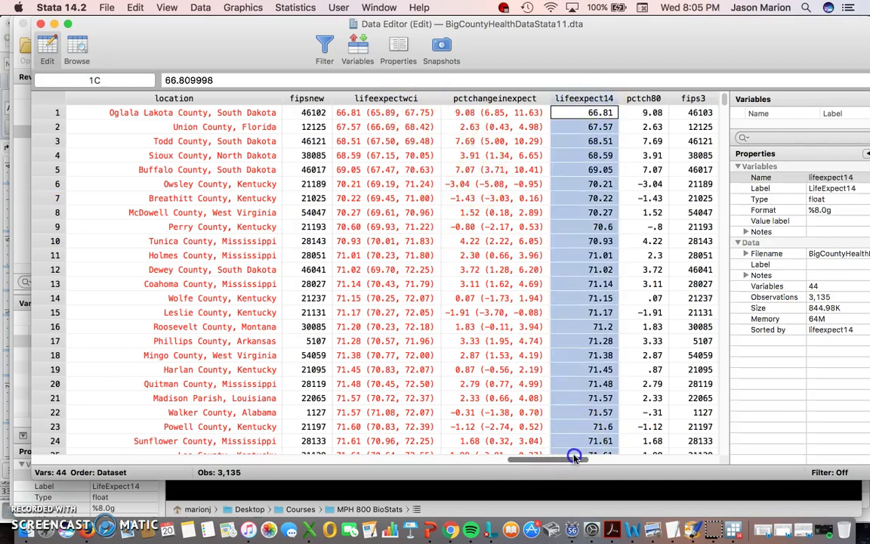
{"action": "left_click_drag", "start_coordinate": [575, 457], "coordinate": [608, 457]}
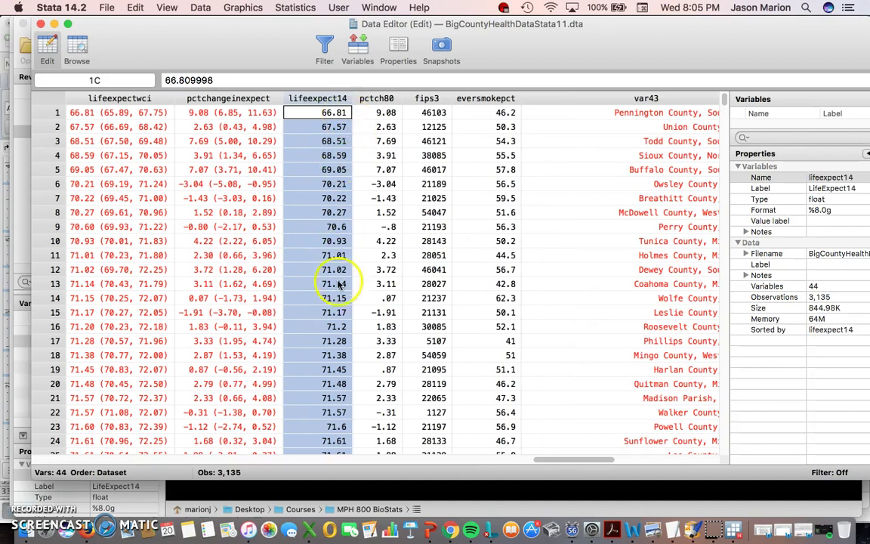
{"action": "scroll", "coordinate": [290, 287], "scroll_direction": "down", "scroll_amount": 5}
{"action": "scroll", "coordinate": [291, 279], "scroll_direction": "up", "scroll_amount": 5}
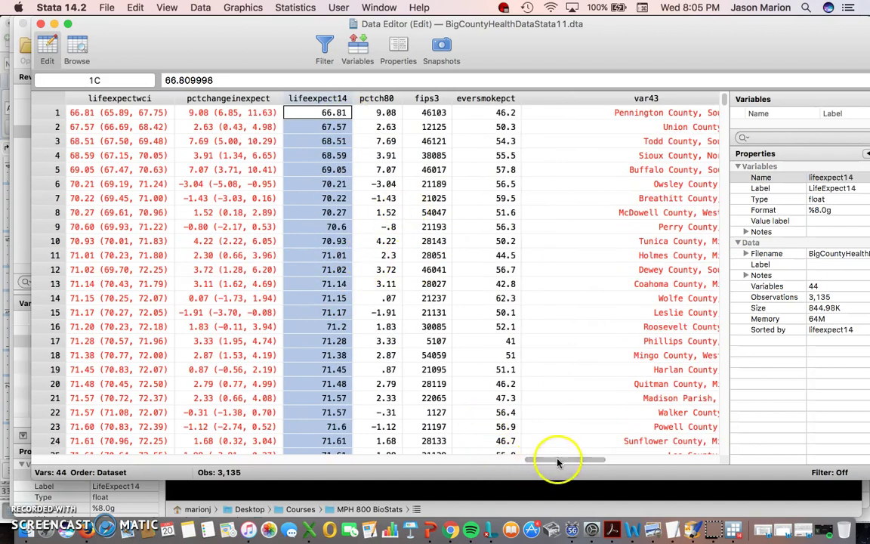
Step: Scroll to the bottom to confirm lifeexpect14 ends at 86.83 in row 3135, then close the editor
{"action": "left_click_drag", "start_coordinate": [559, 460], "coordinate": [578, 459]}
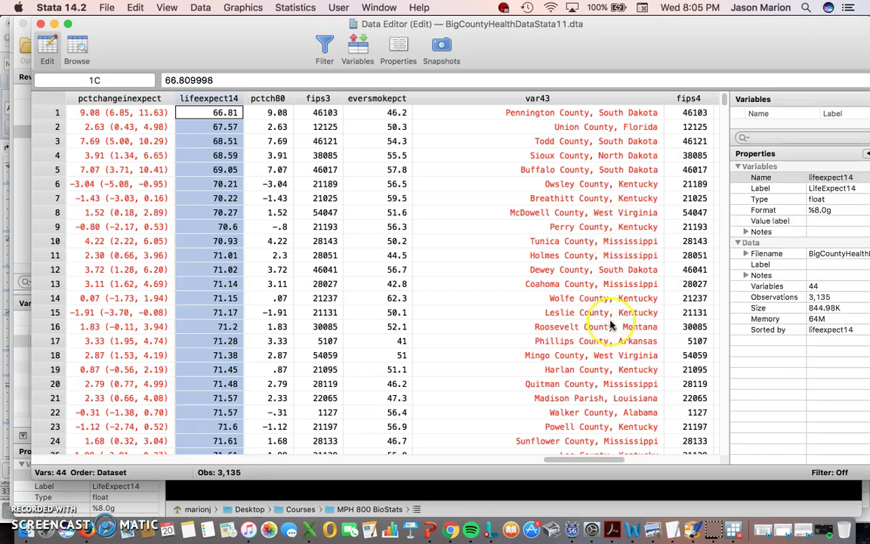
{"action": "scroll", "coordinate": [611, 325], "scroll_direction": "down", "scroll_amount": 5}
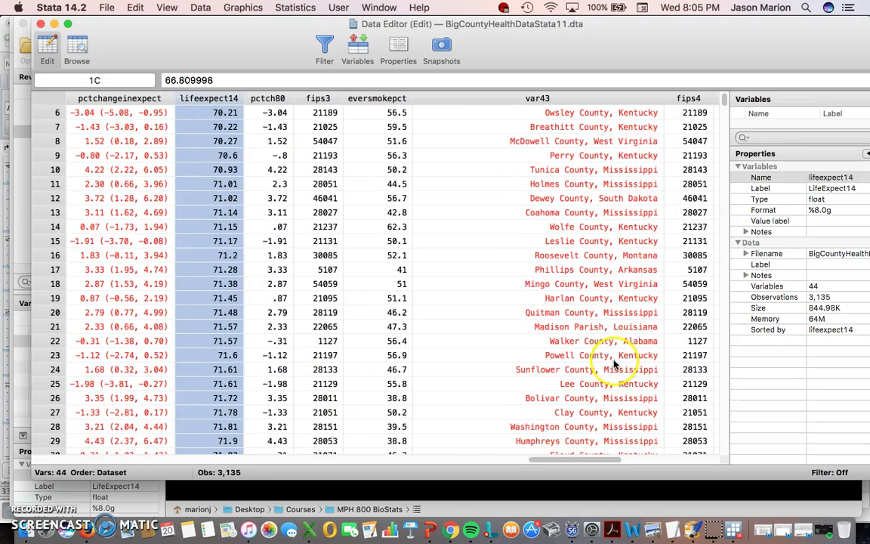
{"action": "scroll", "coordinate": [611, 352], "scroll_direction": "down", "scroll_amount": 7}
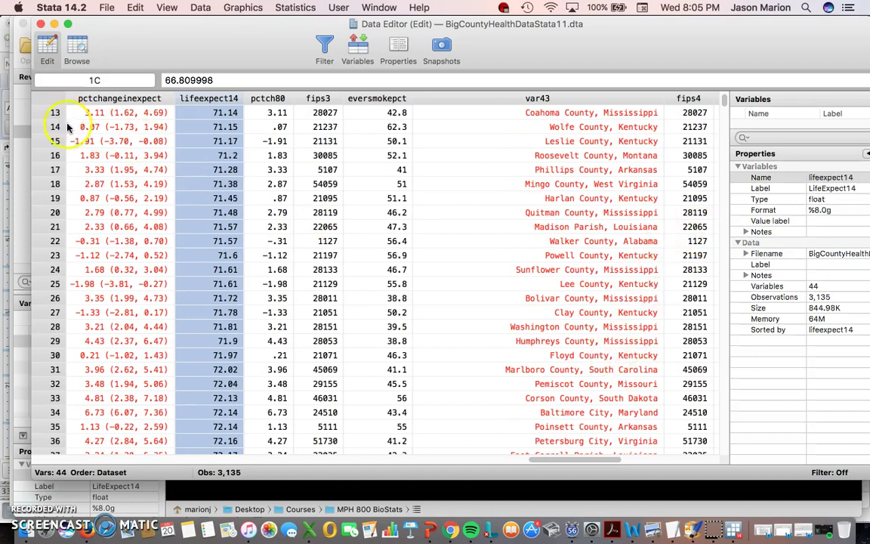
{"action": "scroll", "coordinate": [67, 129], "scroll_direction": "up", "scroll_amount": 10}
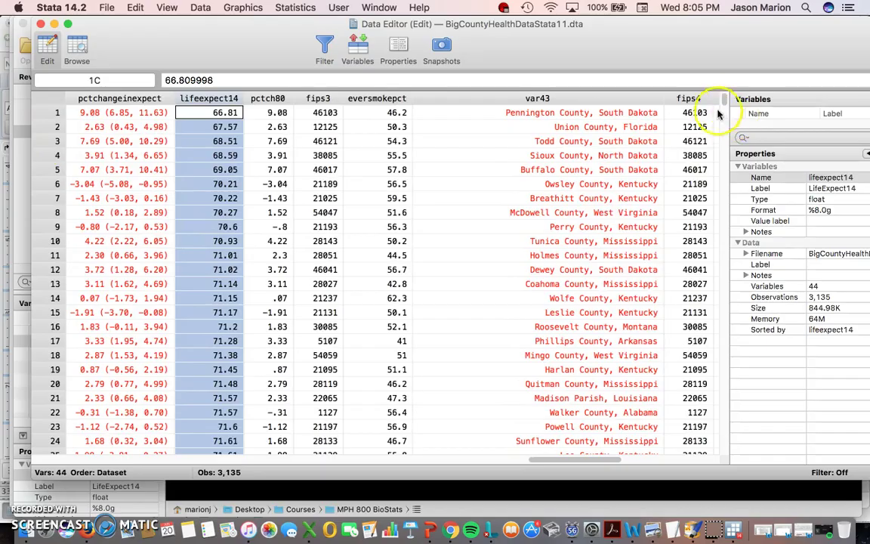
{"action": "left_click_drag", "start_coordinate": [722, 102], "coordinate": [693, 451]}
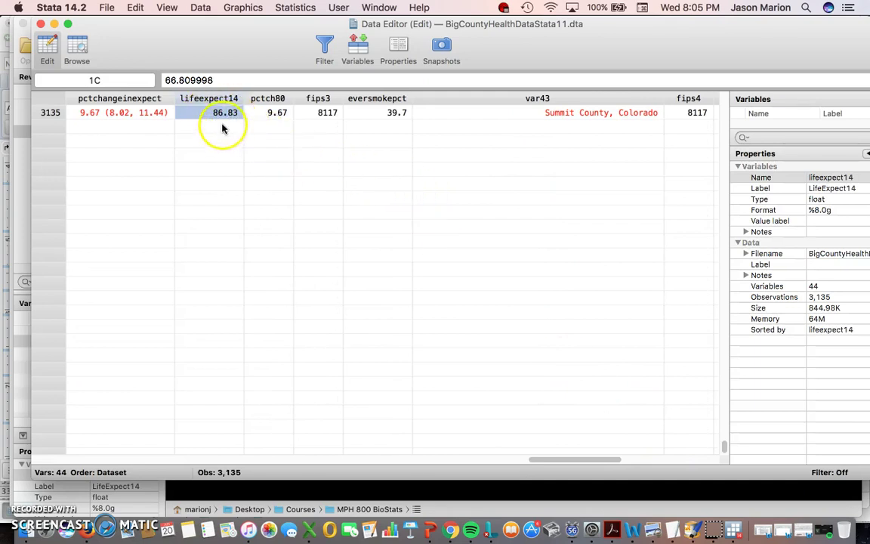
{"action": "key", "text": "shift+Up"}
{"action": "key", "text": "shift+Up"}
{"action": "key", "text": "shift+Up"}
{"action": "key", "text": "shift+Up"}
{"action": "key", "text": "shift+Up"}
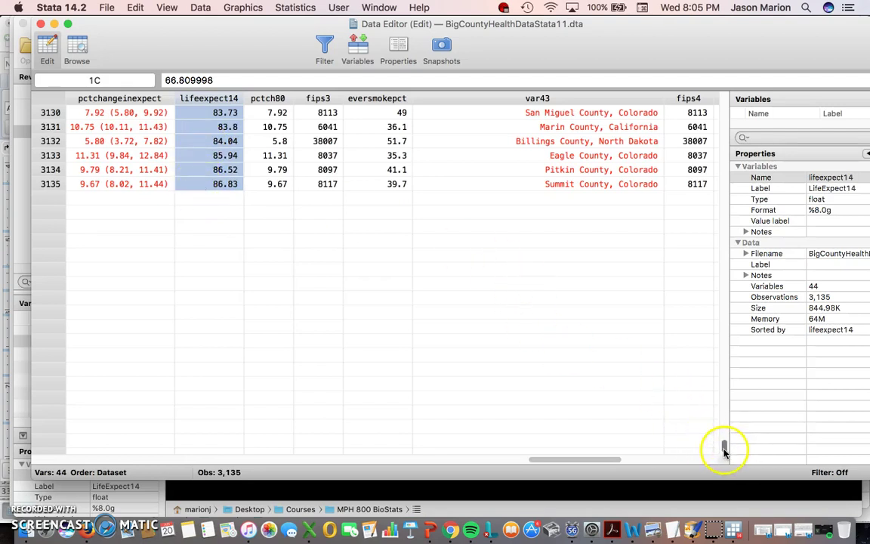
{"action": "left_click", "coordinate": [71, 177]}
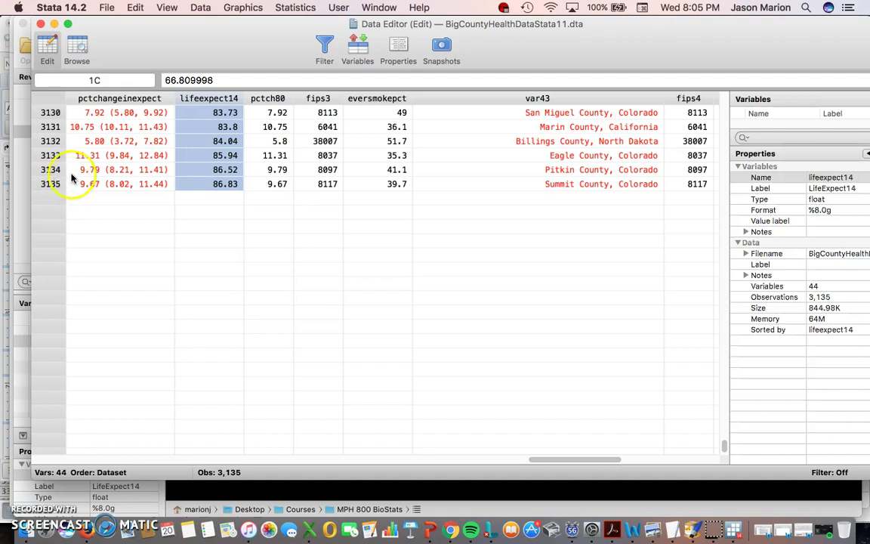
Step: Compute display 3135/2 in the main window, giving 1567.5
{"action": "left_click", "coordinate": [439, 509]}
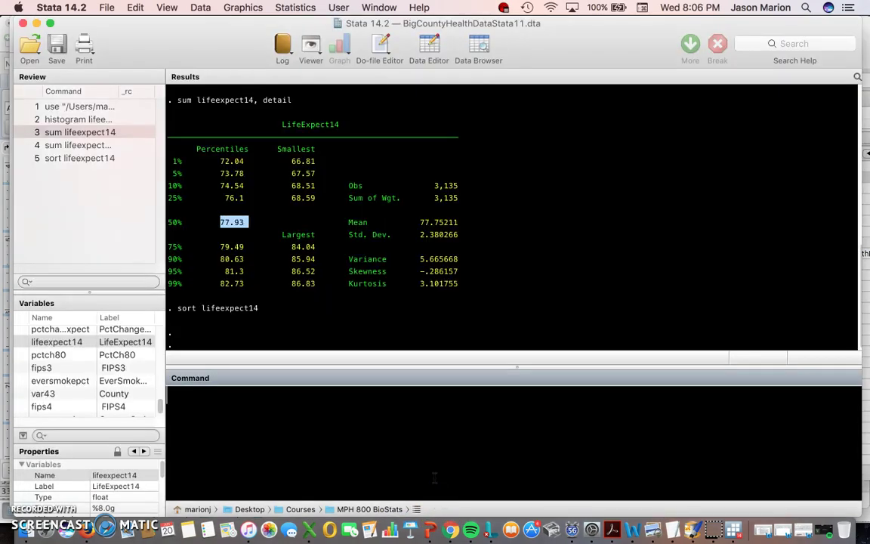
{"action": "type", "text": "displa"}
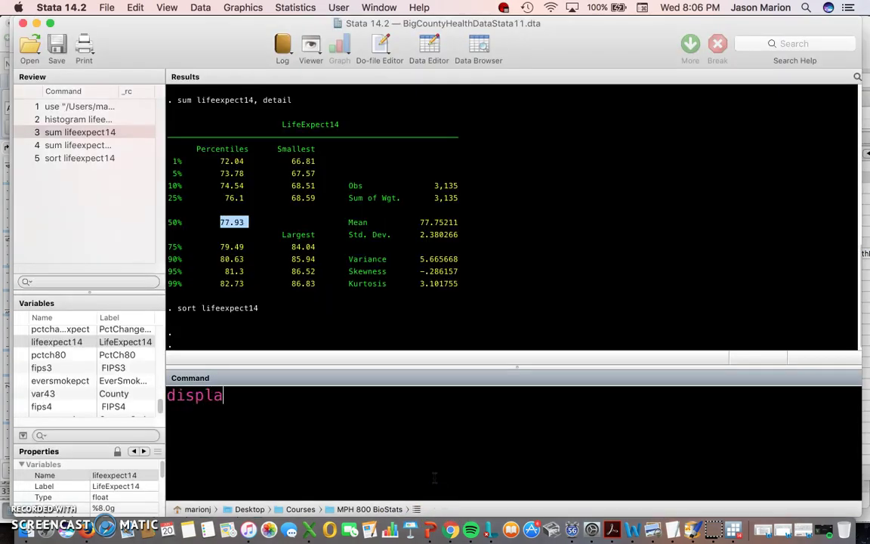
{"action": "type", "text": "y"}
{"action": "scroll", "coordinate": [407, 334], "scroll_direction": "up", "scroll_amount": 2}
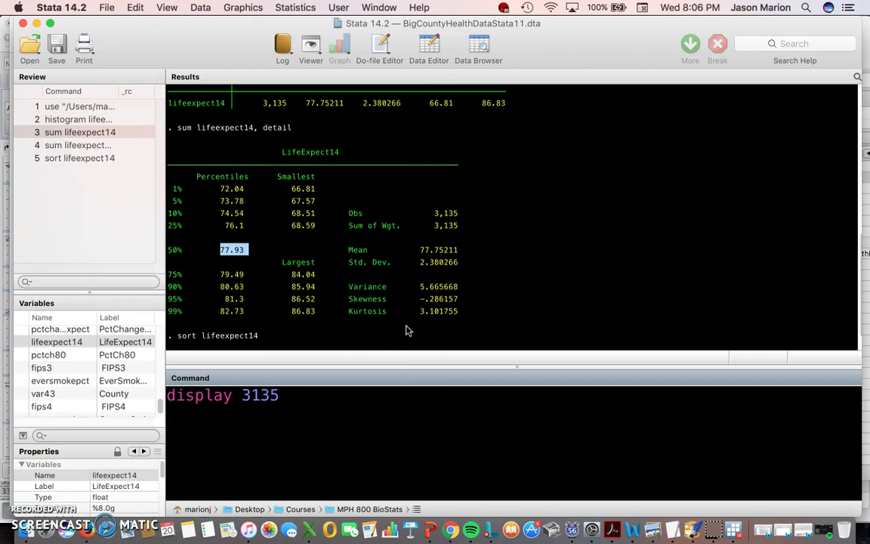
{"action": "key", "text": "Return"}
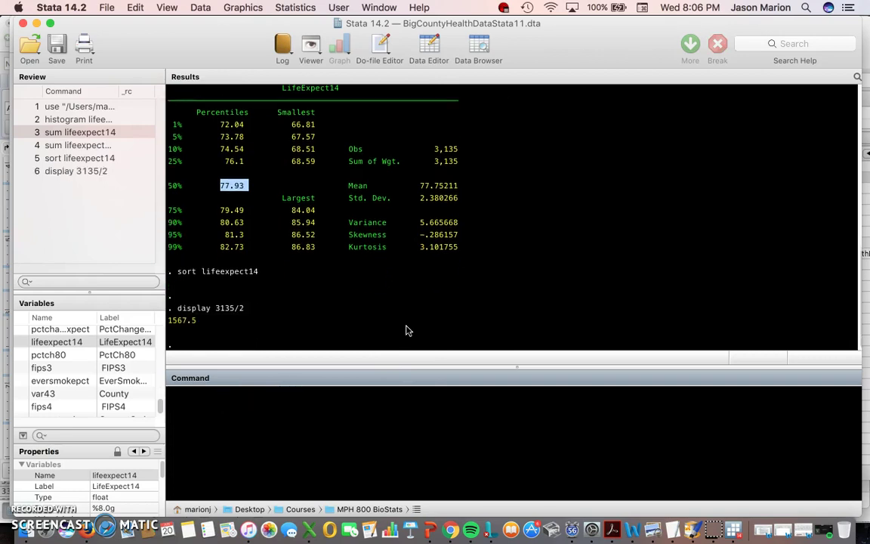
{"action": "left_click", "coordinate": [183, 330]}
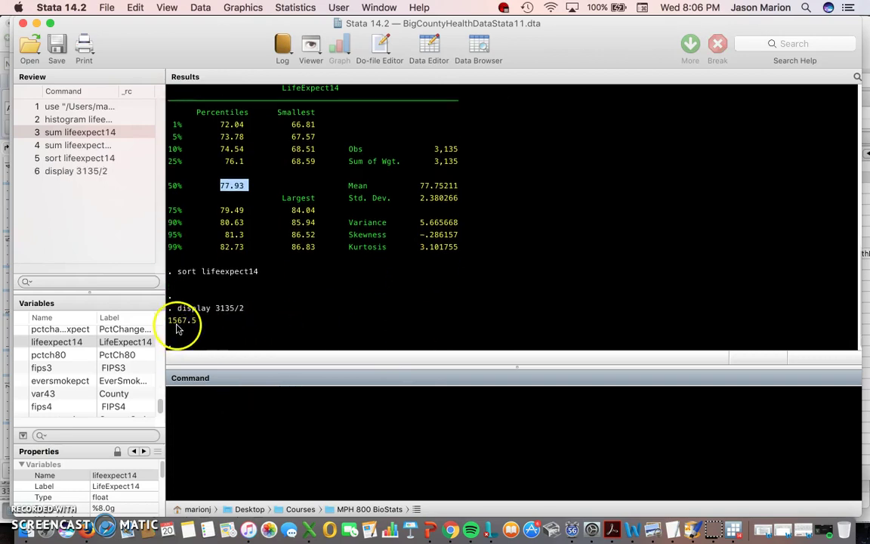
{"action": "left_click", "coordinate": [289, 415]}
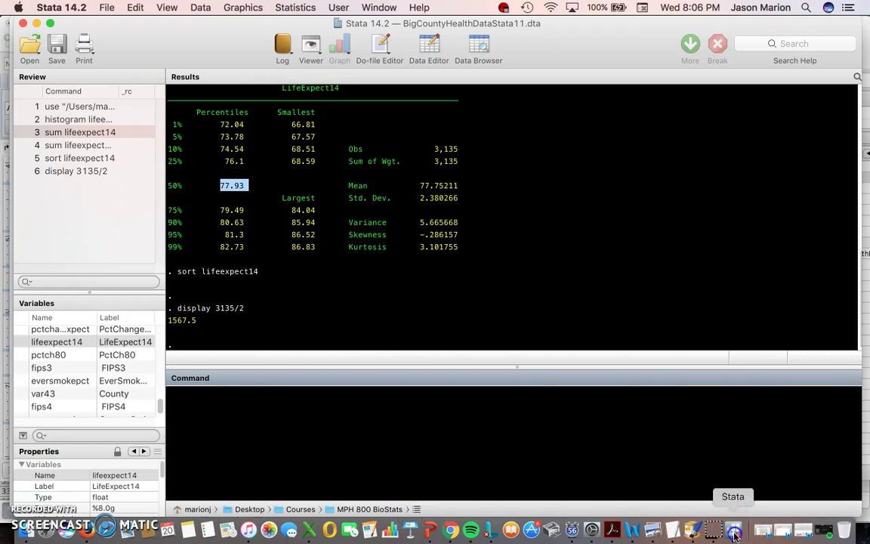
Step: Open the sorted data through Data > Data Editor > Data Editor (Browse)
{"action": "left_click", "coordinate": [243, 8]}
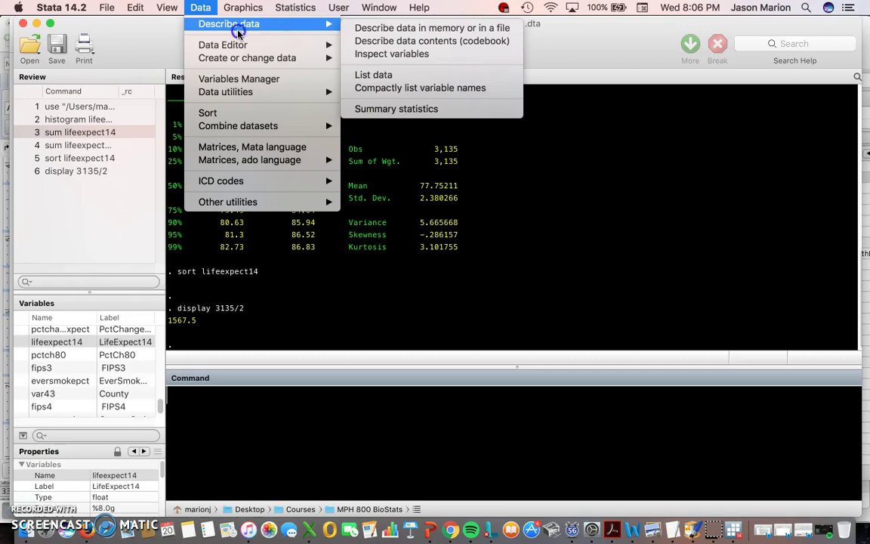
{"action": "mouse_move", "coordinate": [247, 45]}
{"action": "left_click", "coordinate": [363, 57]}
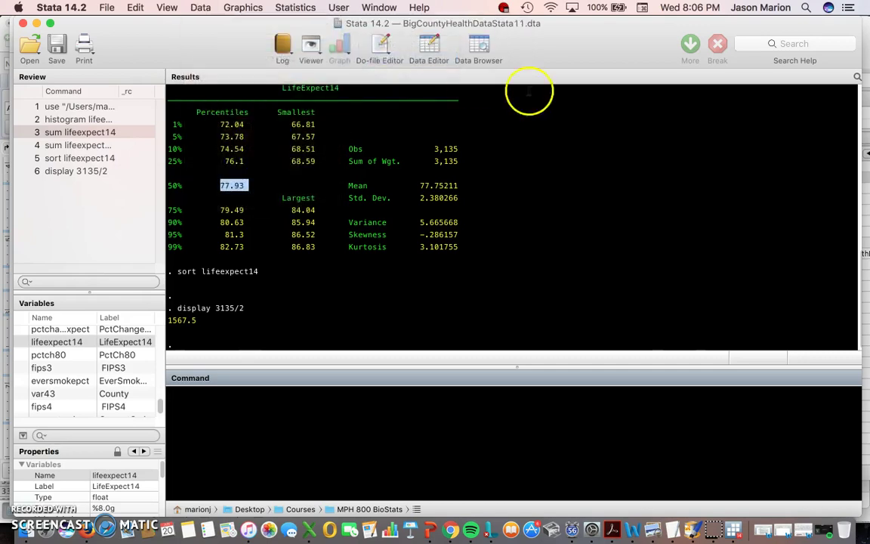
Step: Scroll to row 1567 and select the lifeexpect14 values in rows 1567–1568, both 77.93
{"action": "left_click_drag", "start_coordinate": [209, 46], "coordinate": [304, 48]}
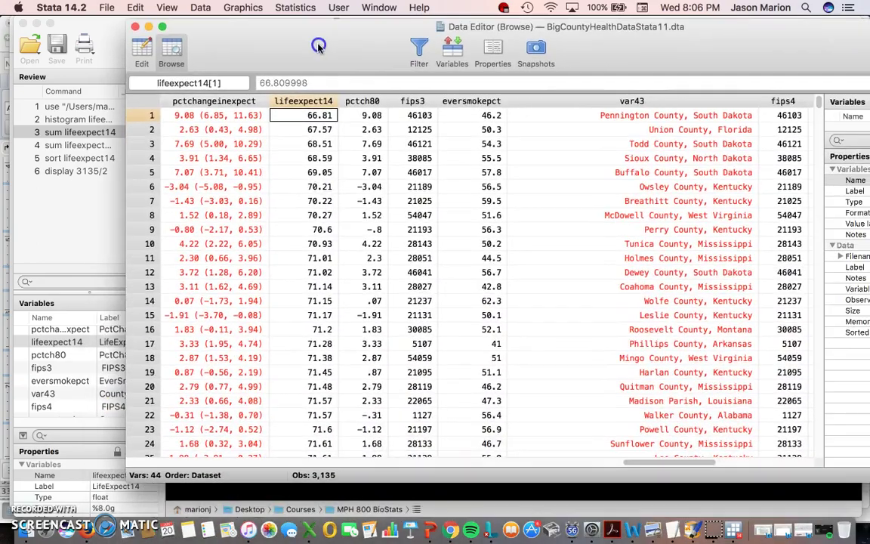
{"action": "scroll", "coordinate": [339, 348], "scroll_direction": "down", "scroll_amount": 4}
{"action": "scroll", "coordinate": [339, 348], "scroll_direction": "down", "scroll_amount": 15}
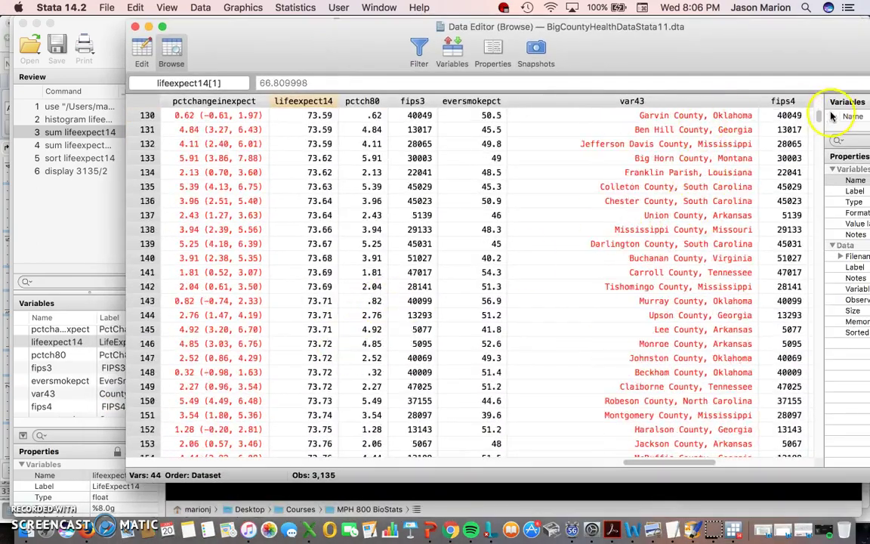
{"action": "left_click_drag", "start_coordinate": [818, 117], "coordinate": [815, 275]}
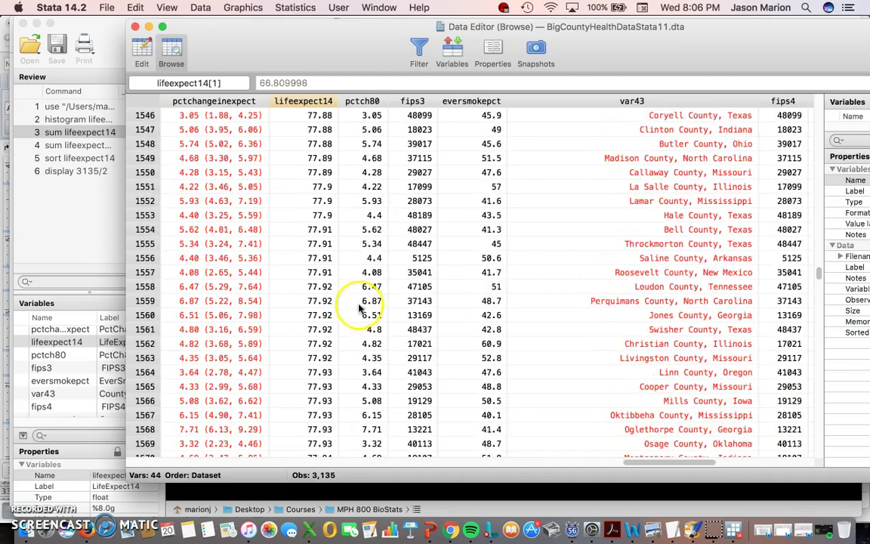
{"action": "scroll", "coordinate": [351, 344], "scroll_direction": "down", "scroll_amount": 1}
{"action": "left_click", "coordinate": [317, 400]}
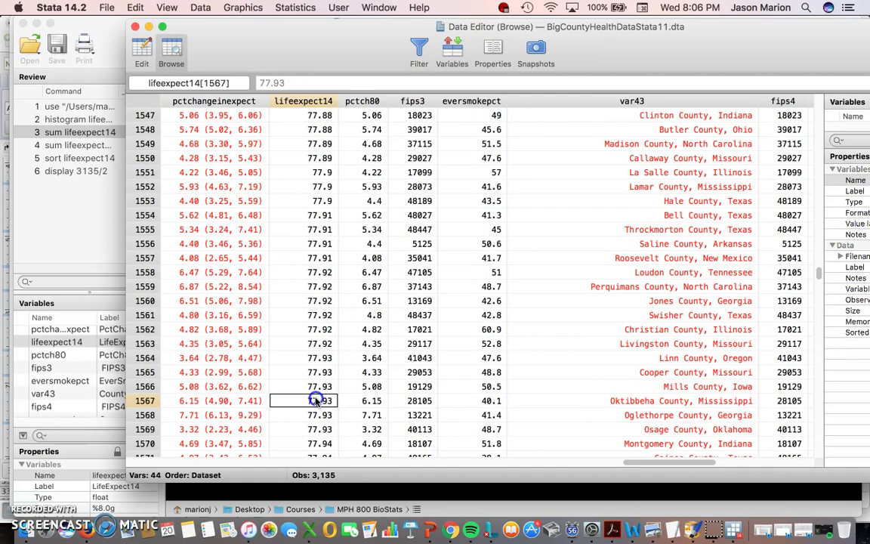
{"action": "left_click_drag", "start_coordinate": [317, 402], "coordinate": [326, 414]}
Step: Highlight the 50% percentile 77.93 in Results to confirm it matches those rows
{"action": "left_click_drag", "start_coordinate": [302, 39], "coordinate": [537, 45]}
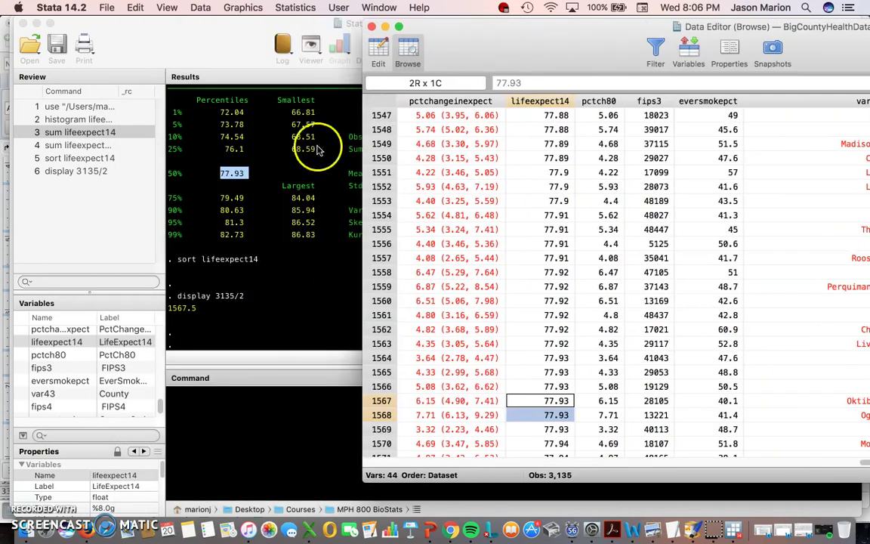
{"action": "left_click_drag", "start_coordinate": [218, 173], "coordinate": [247, 179]}
{"action": "left_click", "coordinate": [253, 175]}
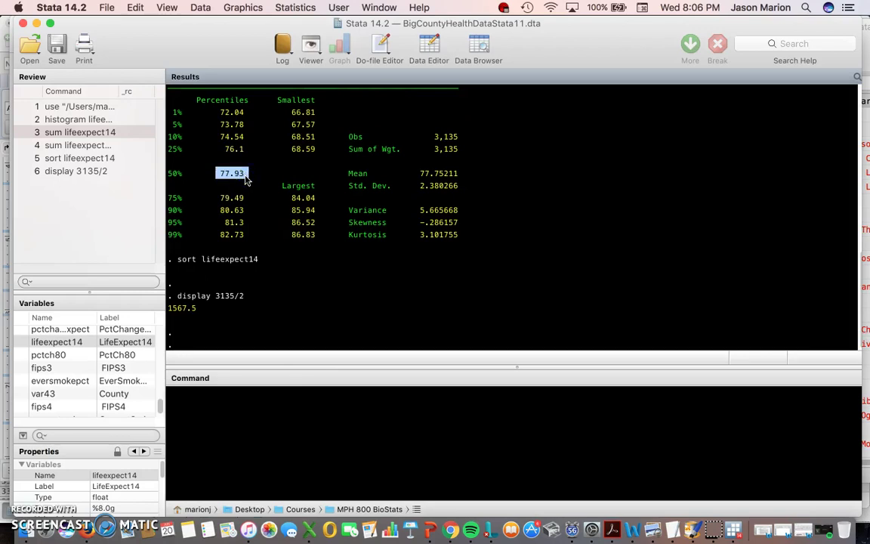
{"action": "left_click", "coordinate": [386, 192]}
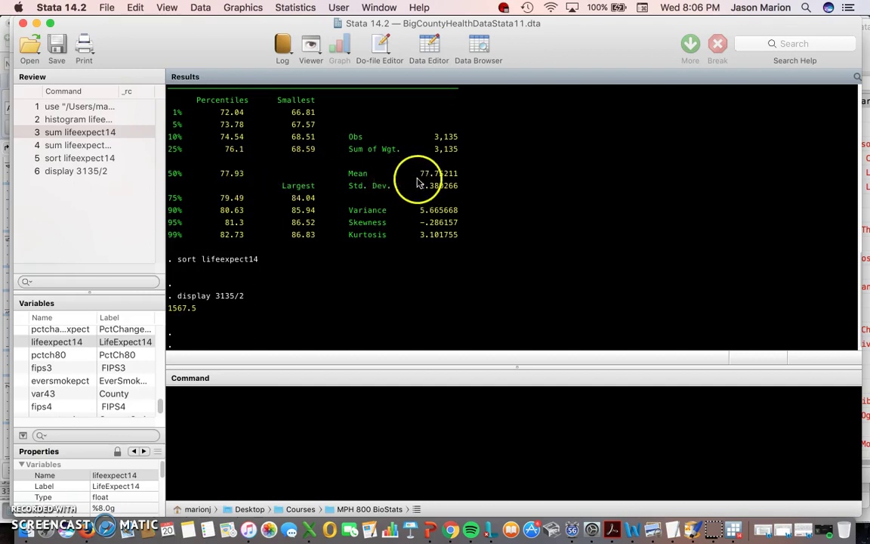
{"action": "mouse_move", "coordinate": [418, 173]}
{"action": "left_mouse_down"}
{"action": "mouse_move", "coordinate": [460, 175]}
{"action": "mouse_move", "coordinate": [410, 174]}
{"action": "left_mouse_up"}
{"action": "mouse_move", "coordinate": [240, 175]}
{"action": "left_mouse_down"}
{"action": "mouse_move", "coordinate": [225, 178]}
{"action": "mouse_move", "coordinate": [244, 176]}
{"action": "left_mouse_up"}
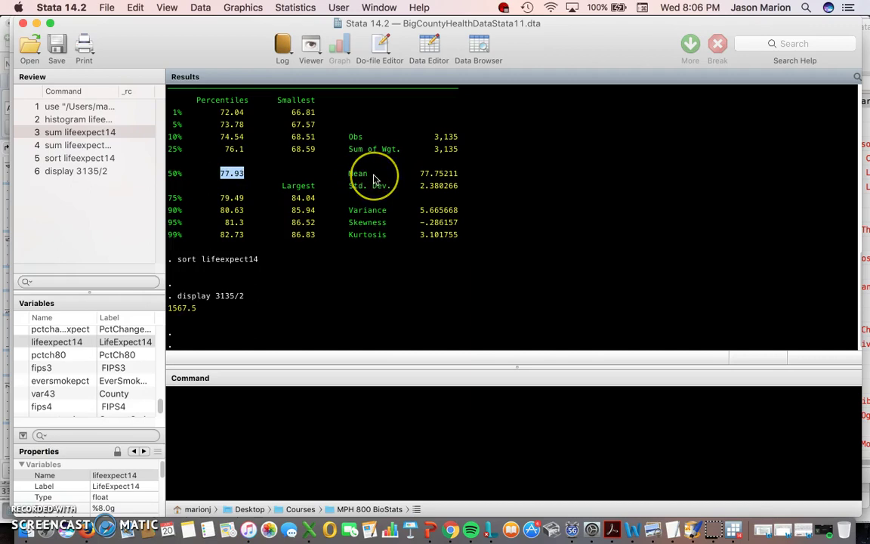
{"action": "left_click", "coordinate": [349, 176]}
{"action": "left_click_drag", "start_coordinate": [350, 176], "coordinate": [456, 173]}
{"action": "left_click", "coordinate": [456, 174]}
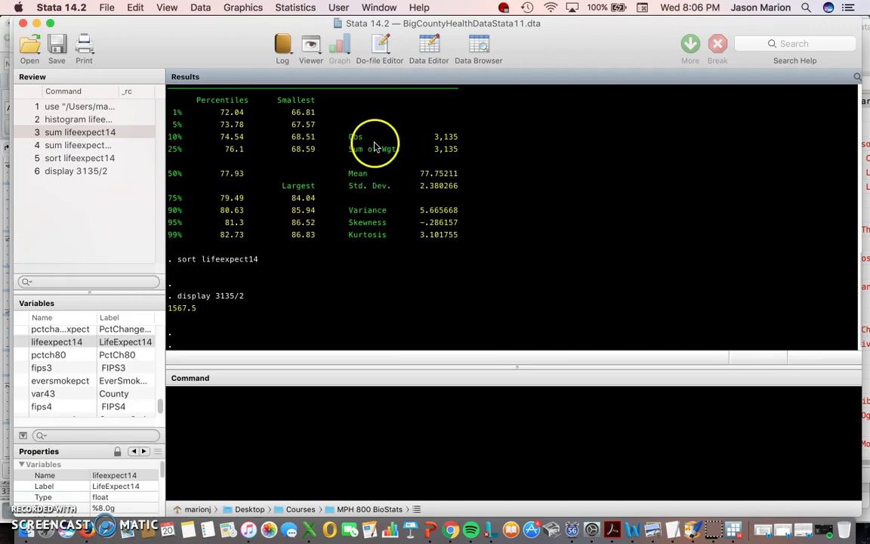
{"action": "left_click", "coordinate": [344, 141]}
{"action": "left_click_drag", "start_coordinate": [343, 141], "coordinate": [465, 142]}
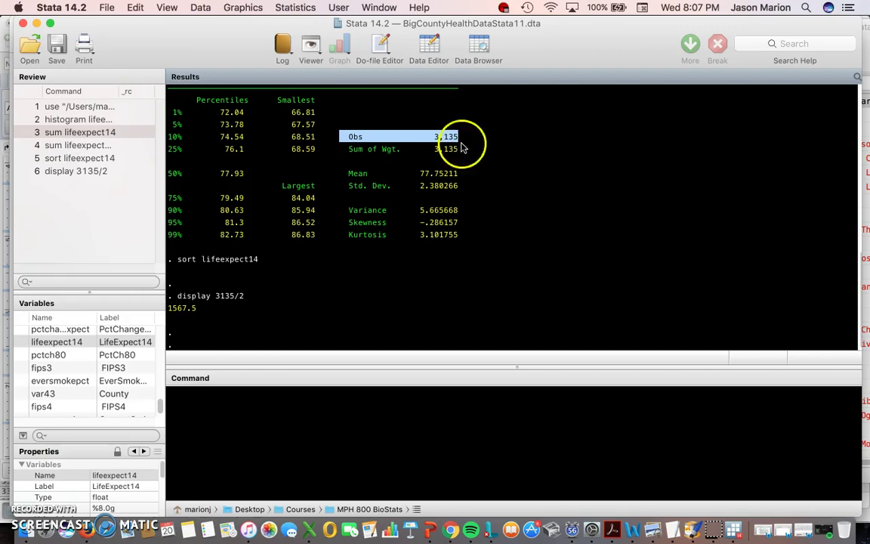
{"action": "left_click", "coordinate": [438, 443]}
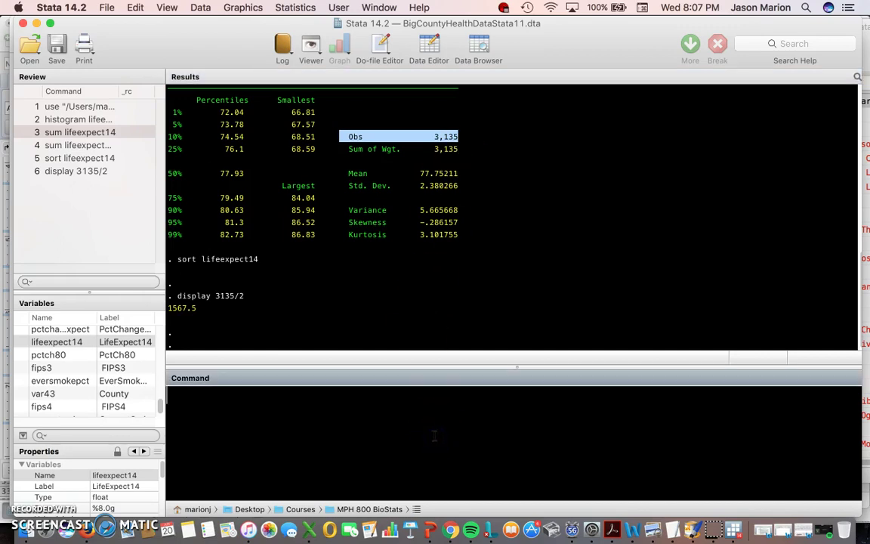
{"action": "left_click", "coordinate": [447, 425]}
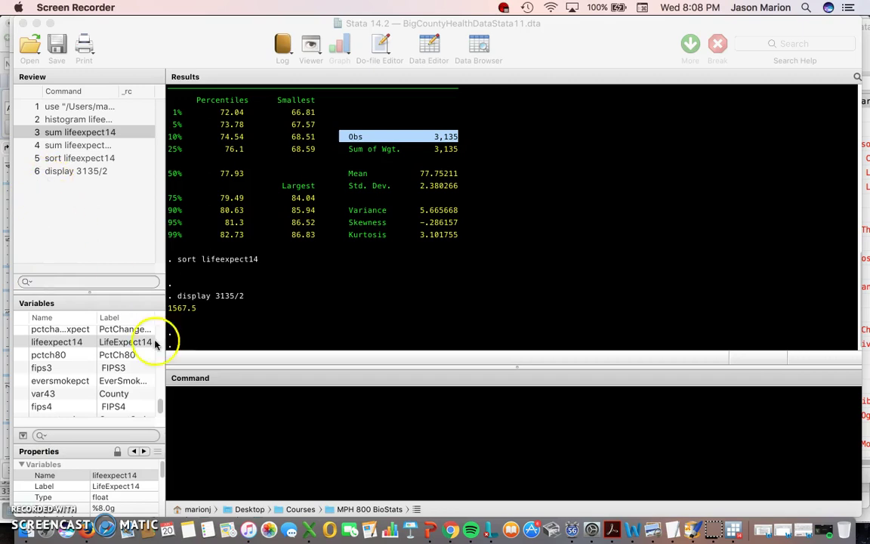
Step: Run qnorm lifeexpect14 to plot it against the inverse normal, then close the graph
{"action": "left_click", "coordinate": [181, 410]}
{"action": "type", "text": "q"}
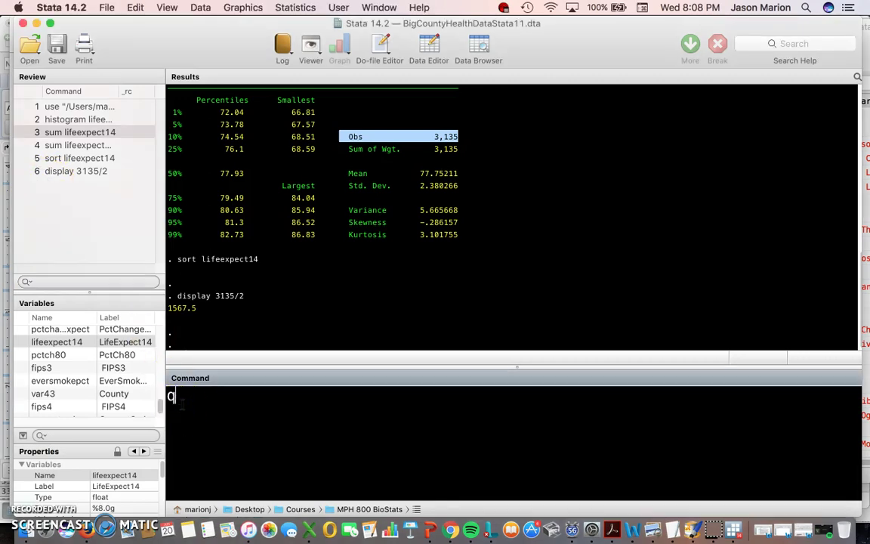
{"action": "type", "text": "norm"}
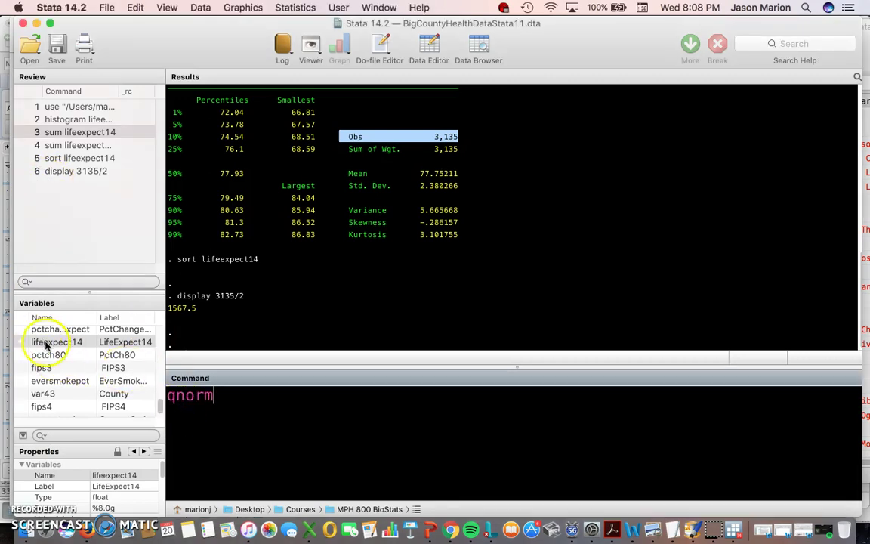
{"action": "double_click", "coordinate": [46, 344]}
{"action": "key", "text": "Return"}
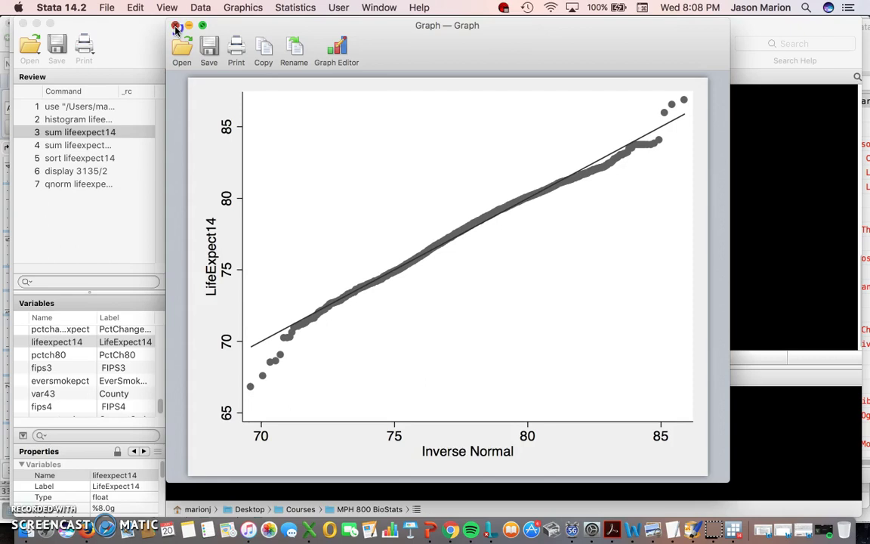
{"action": "left_click", "coordinate": [176, 26]}
Step: Run histogram currentsmk, swapping out the wrongly inserted eversmokepct, to get a 34-bin density histogram
{"action": "left_click", "coordinate": [213, 117]}
{"action": "left_click", "coordinate": [287, 429]}
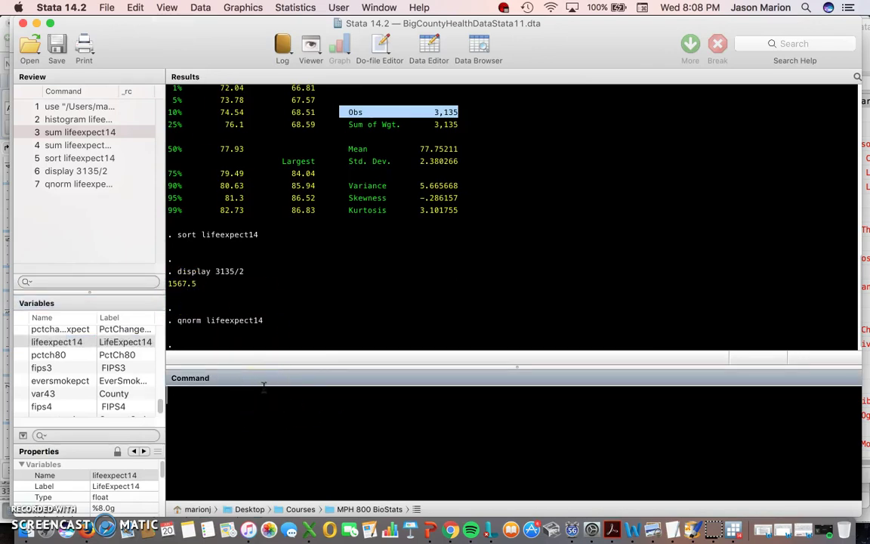
{"action": "type", "text": "hios"}
{"action": "key", "text": "BackSpace"}
{"action": "key", "text": "BackSpace"}
{"action": "type", "text": "sto"}
{"action": "key", "text": "BackSpace"}
{"action": "type", "text": "togram"}
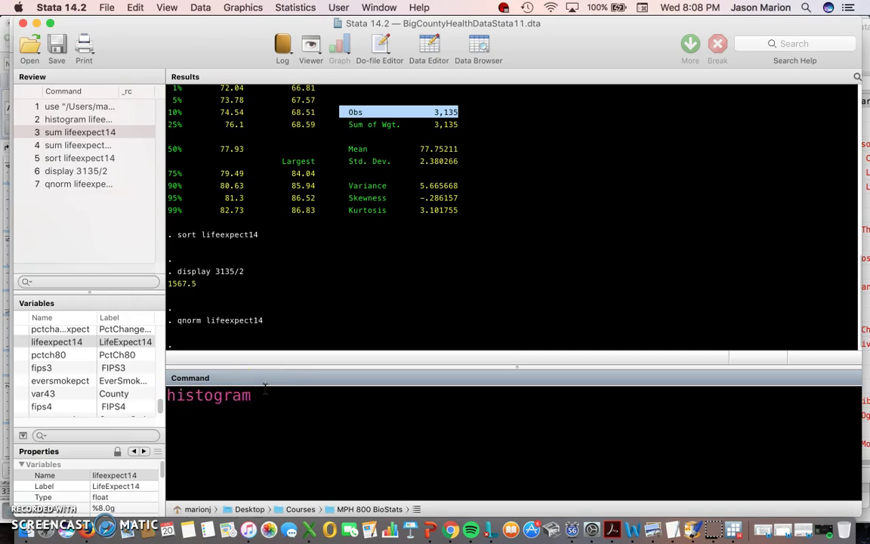
{"action": "double_click", "coordinate": [61, 380]}
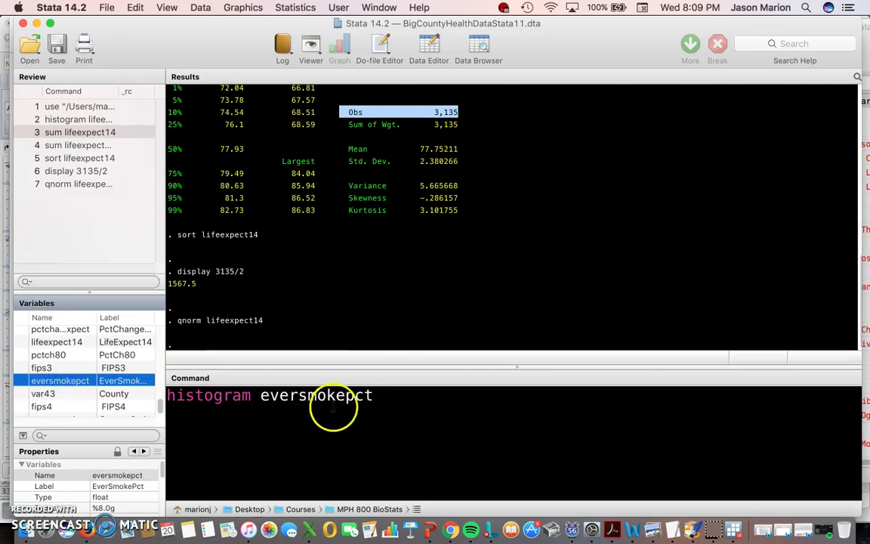
{"action": "left_click_drag", "start_coordinate": [262, 404], "coordinate": [371, 398]}
{"action": "scroll", "coordinate": [68, 411], "scroll_direction": "down", "scroll_amount": 1}
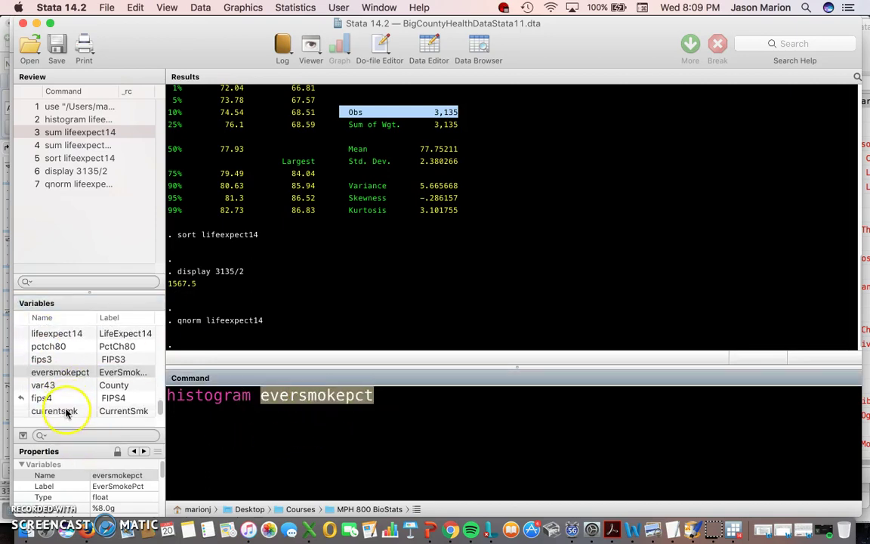
{"action": "double_click", "coordinate": [56, 411]}
{"action": "key", "text": "Return"}
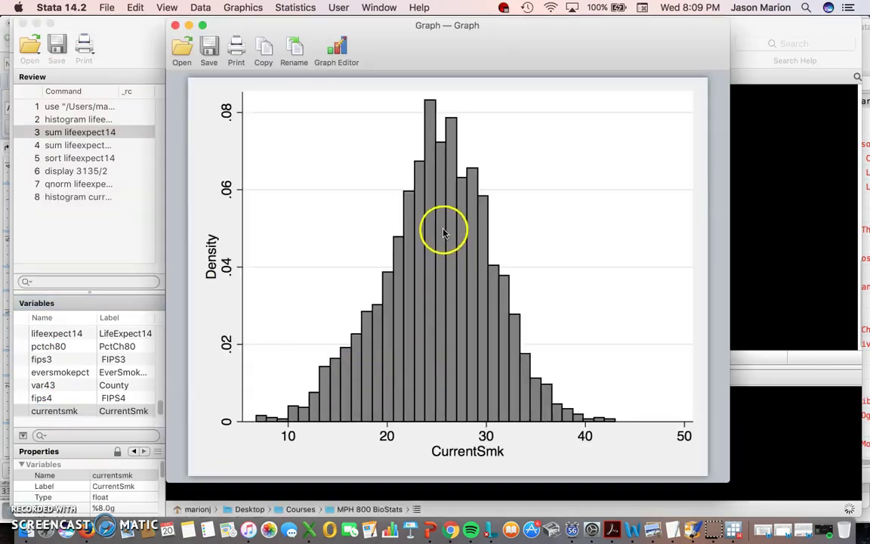
Step: Close the histogram and run sum currentsmk, detail: 3,109 observations, mean 25.06262, median 25.3
{"action": "left_click", "coordinate": [175, 26]}
{"action": "left_click", "coordinate": [330, 404]}
{"action": "type", "text": "su"}
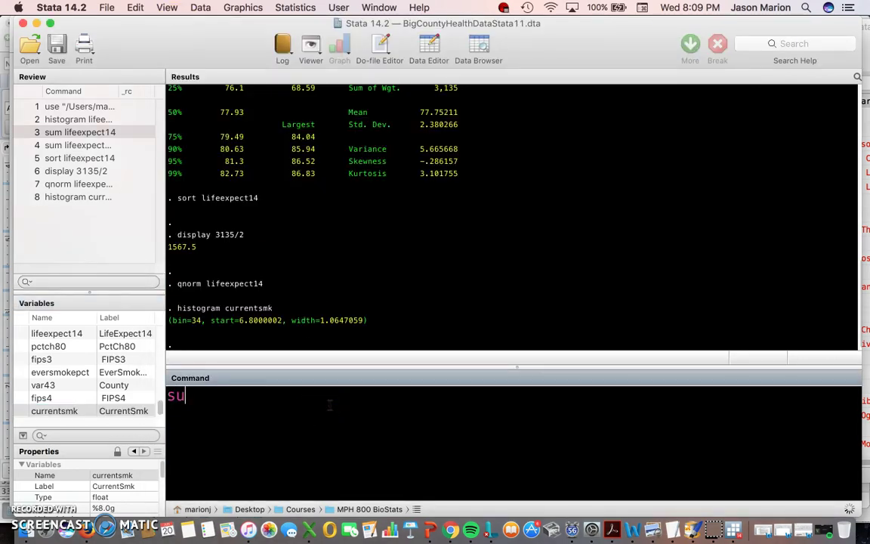
{"action": "type", "text": "m"}
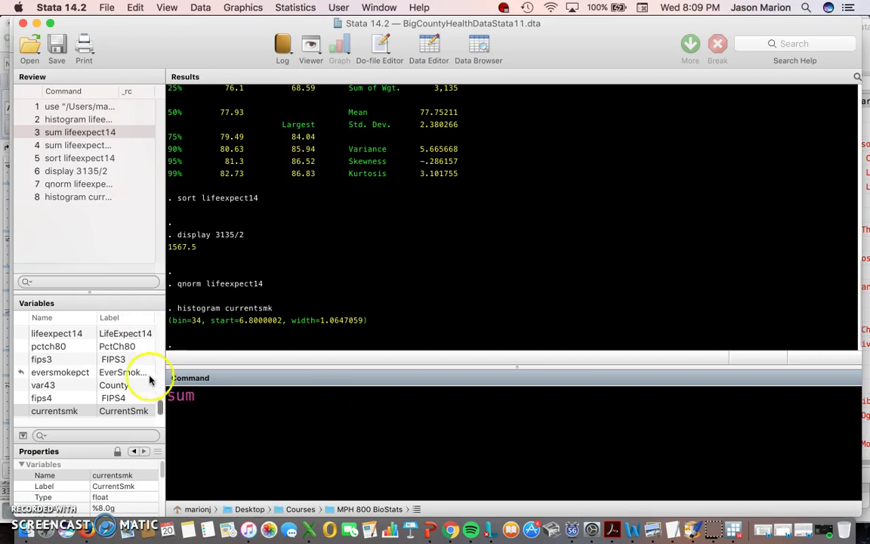
{"action": "double_click", "coordinate": [126, 412]}
{"action": "left_click", "coordinate": [268, 398]}
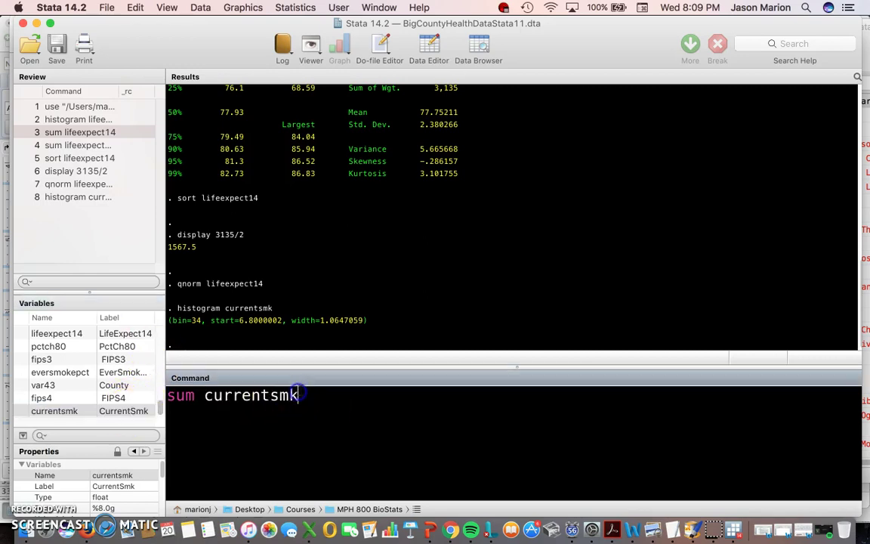
{"action": "type", "text": ", detail"}
{"action": "key", "text": "Return"}
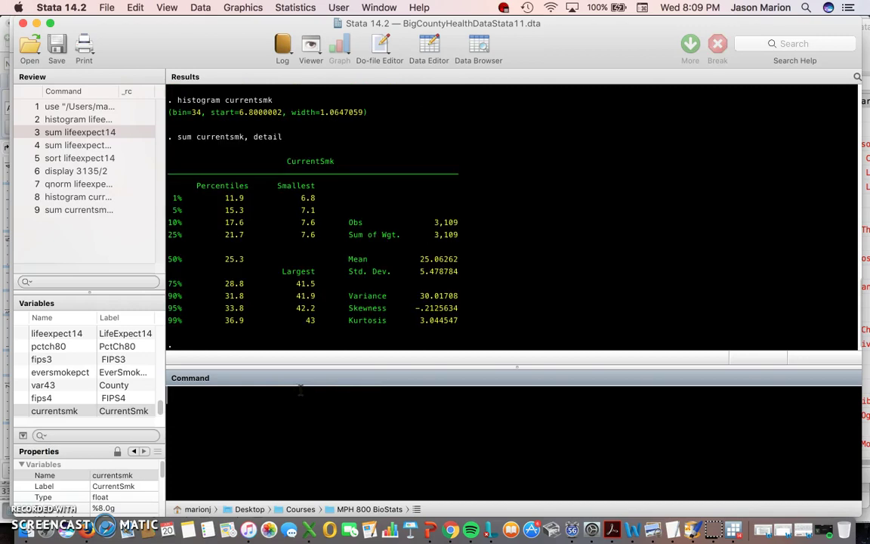